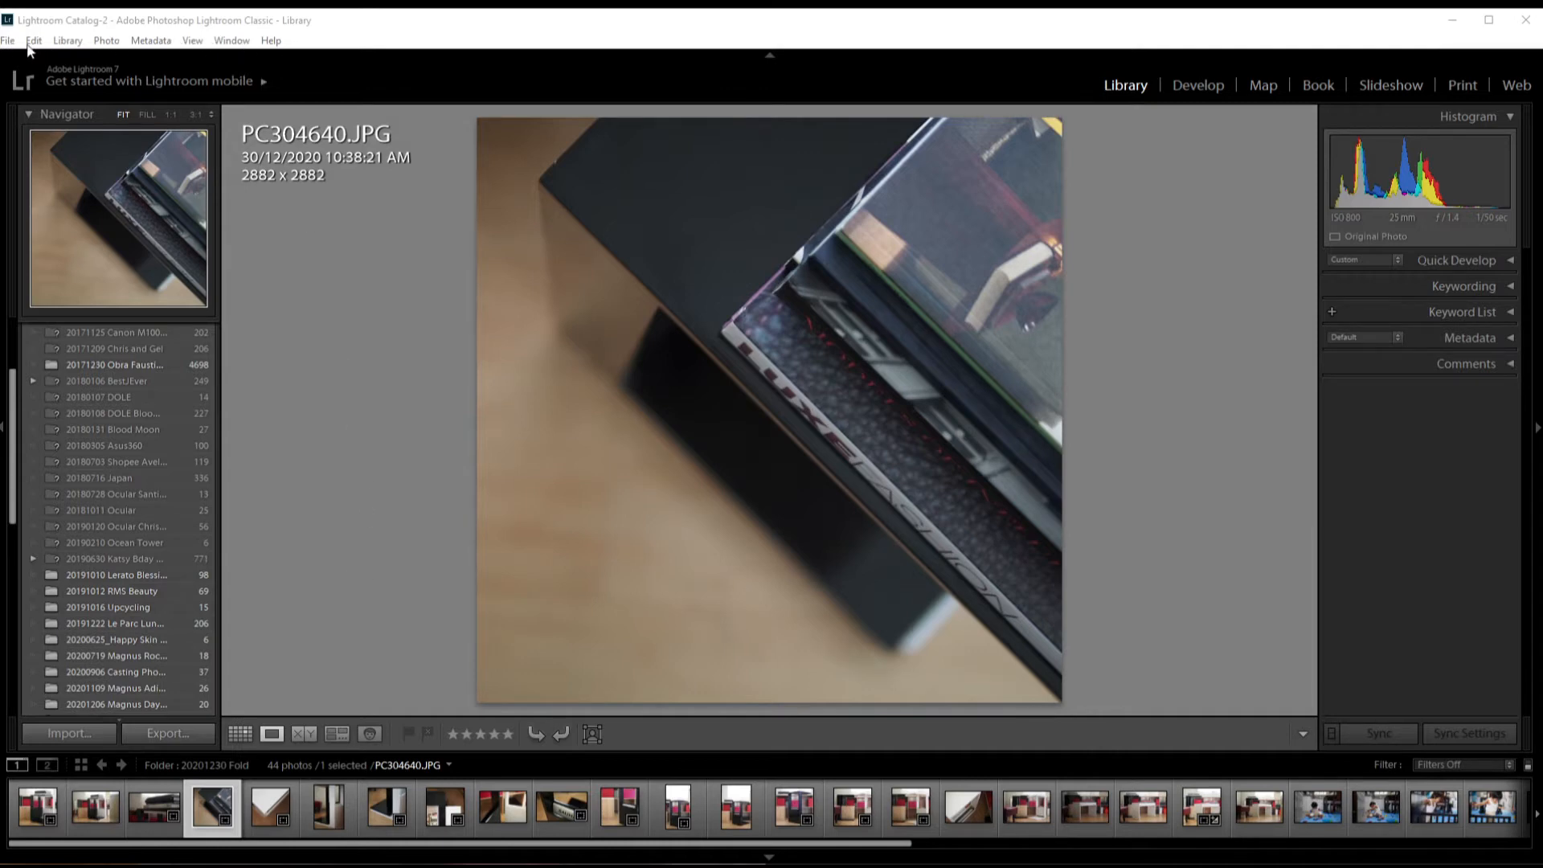
pyautogui.click(10, 43)
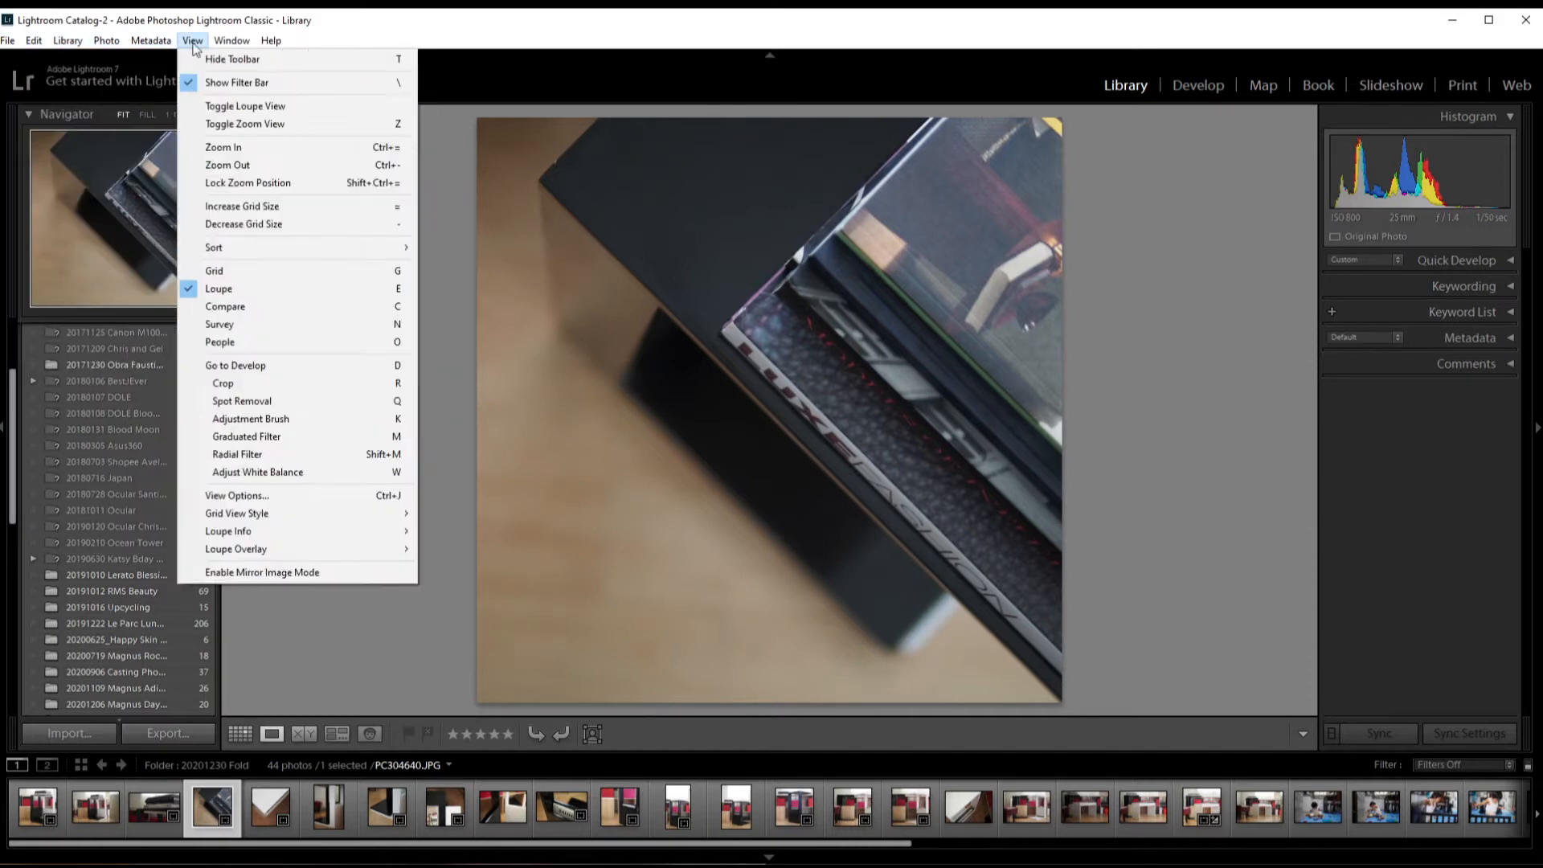
pyautogui.moveTo(271, 40)
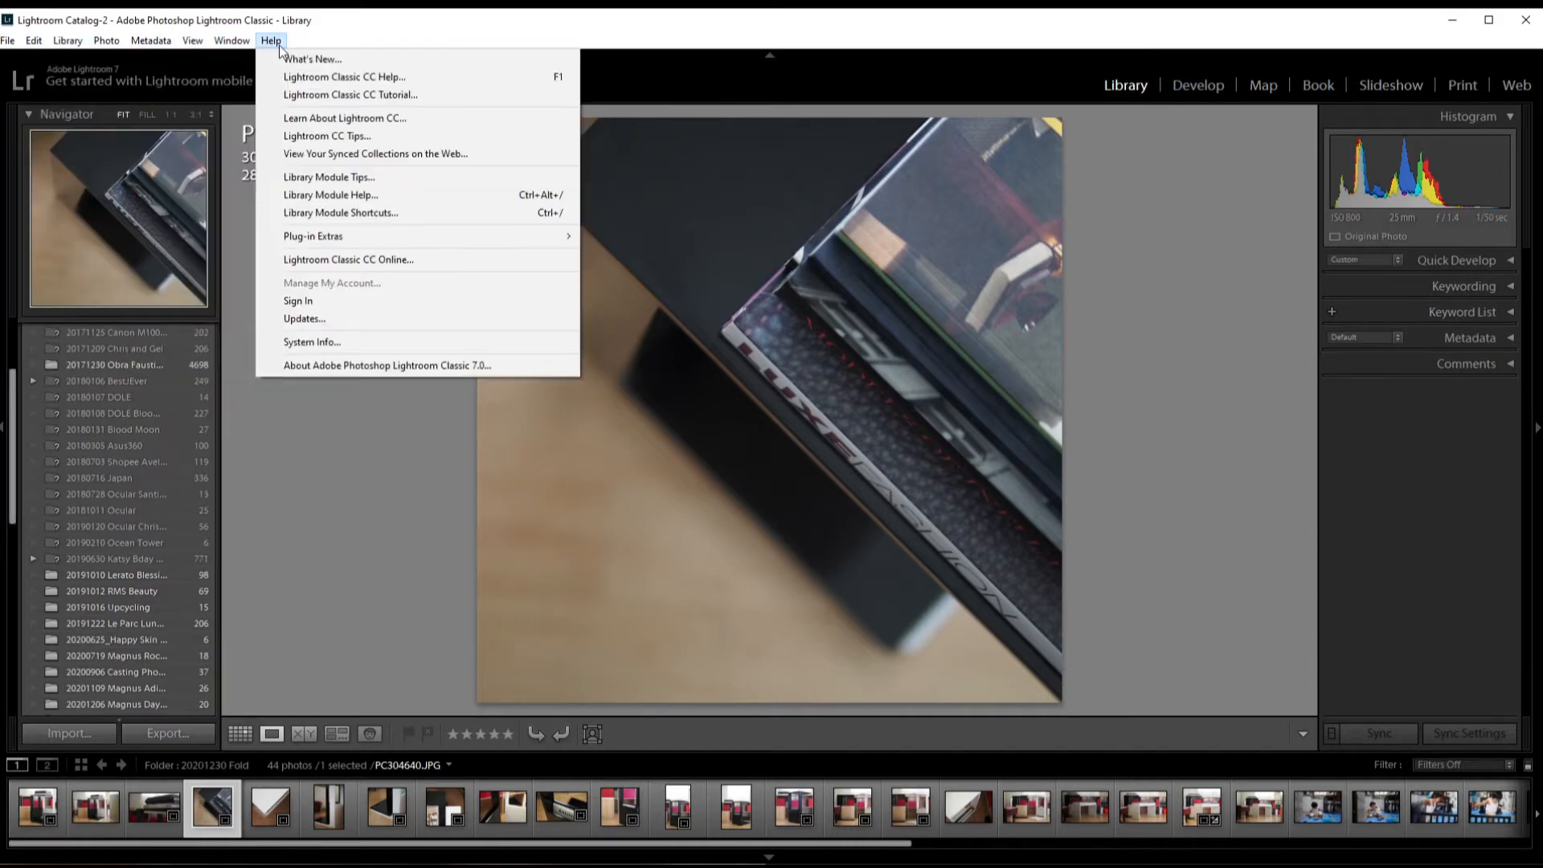
pyautogui.click(357, 45)
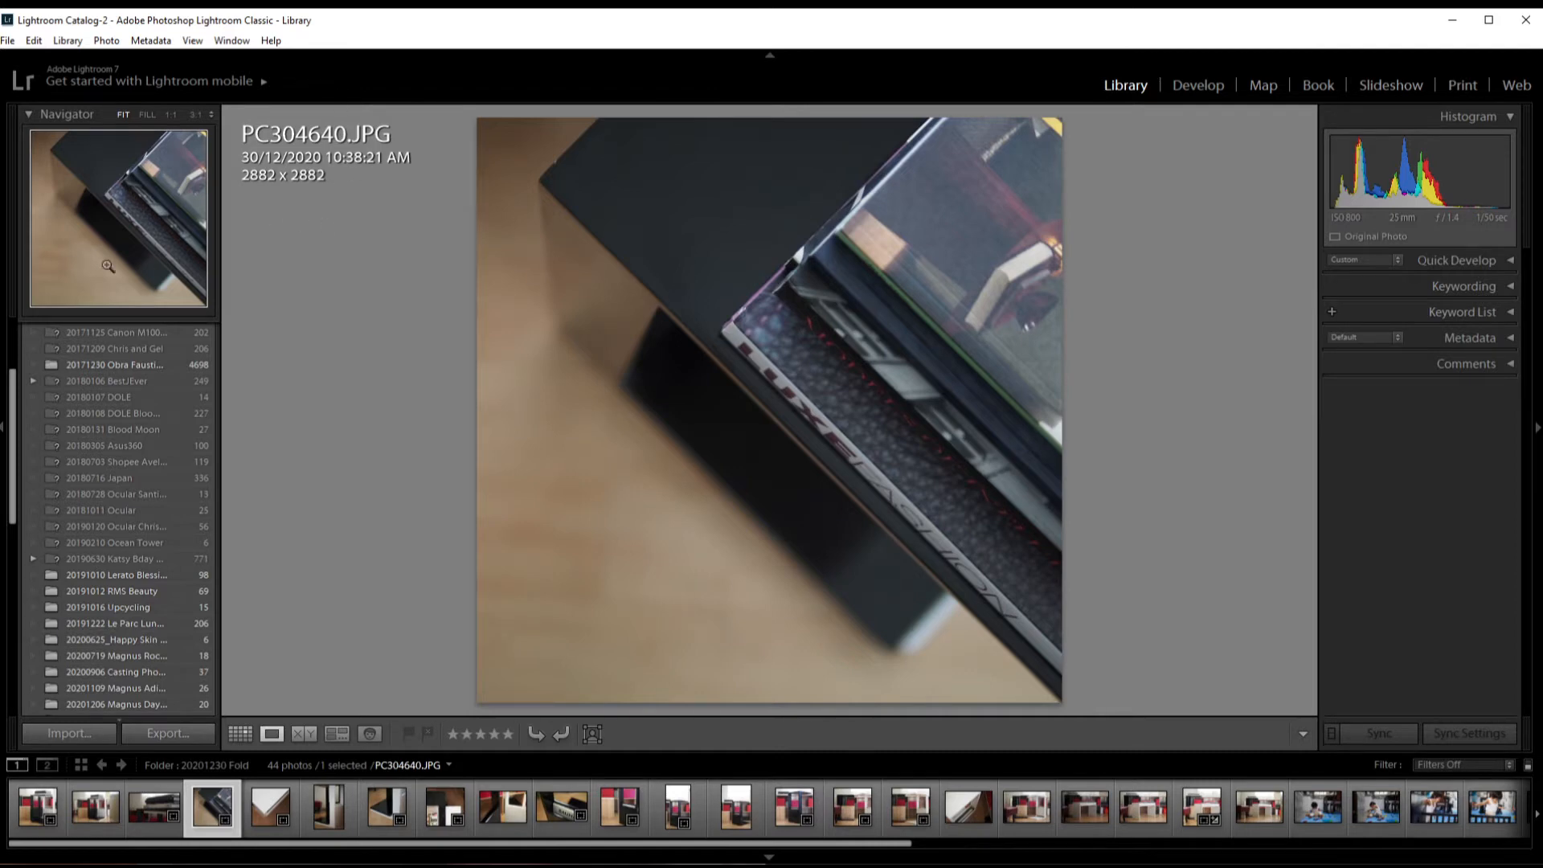
# Step: Examine the lettering and edges in PC304640.JPG at 1:1 magnification, ending with the whole photo fitted in view
pyautogui.click(851, 419)
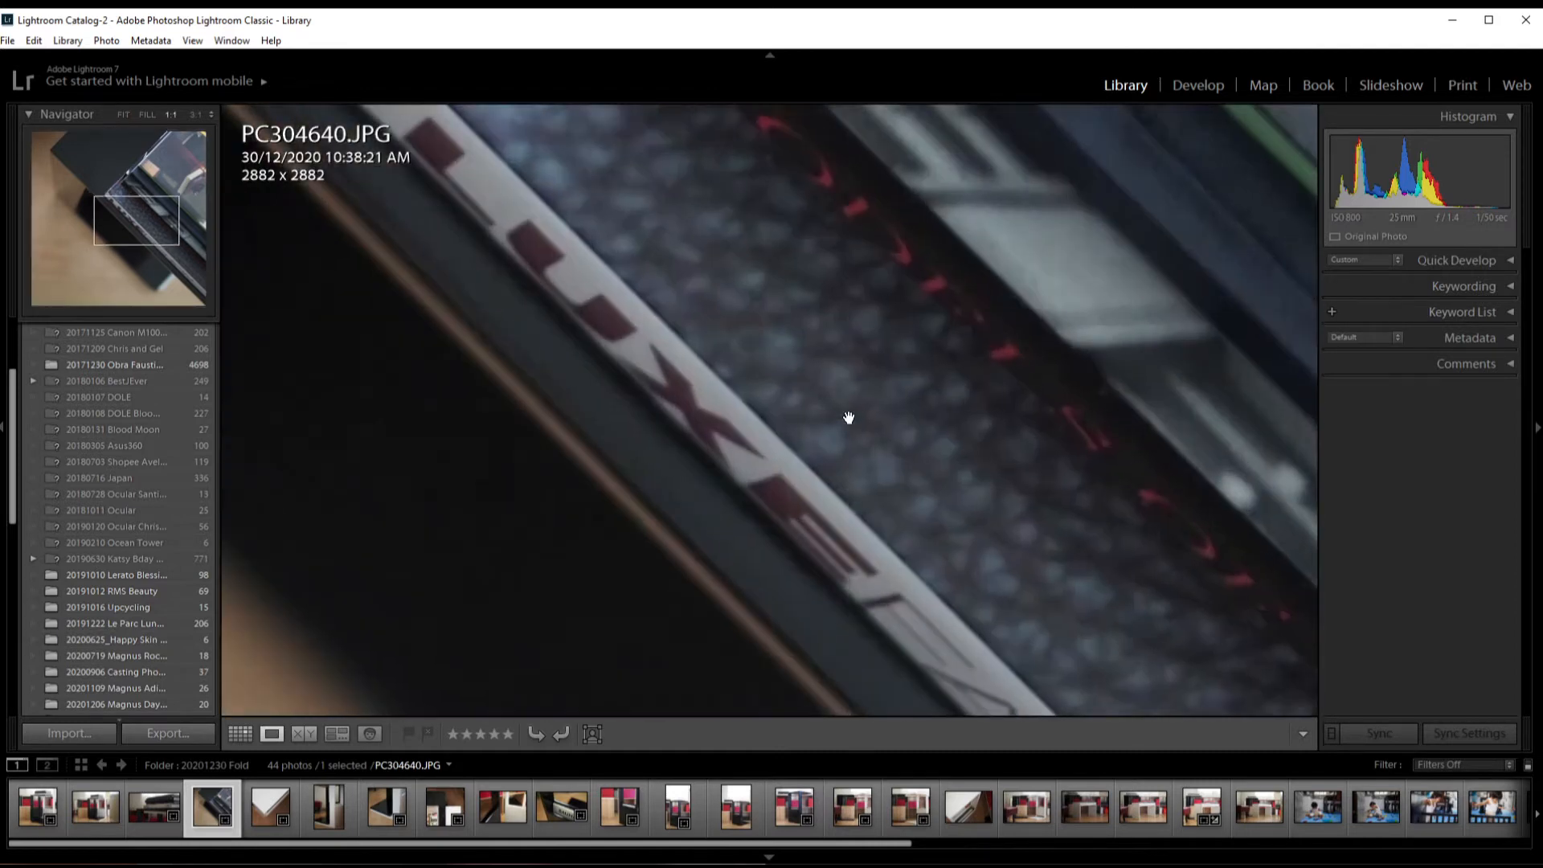
pyautogui.moveTo(807, 270)
pyautogui.mouseDown()
pyautogui.moveTo(903, 407)
pyautogui.moveTo(1061, 551)
pyautogui.mouseUp()
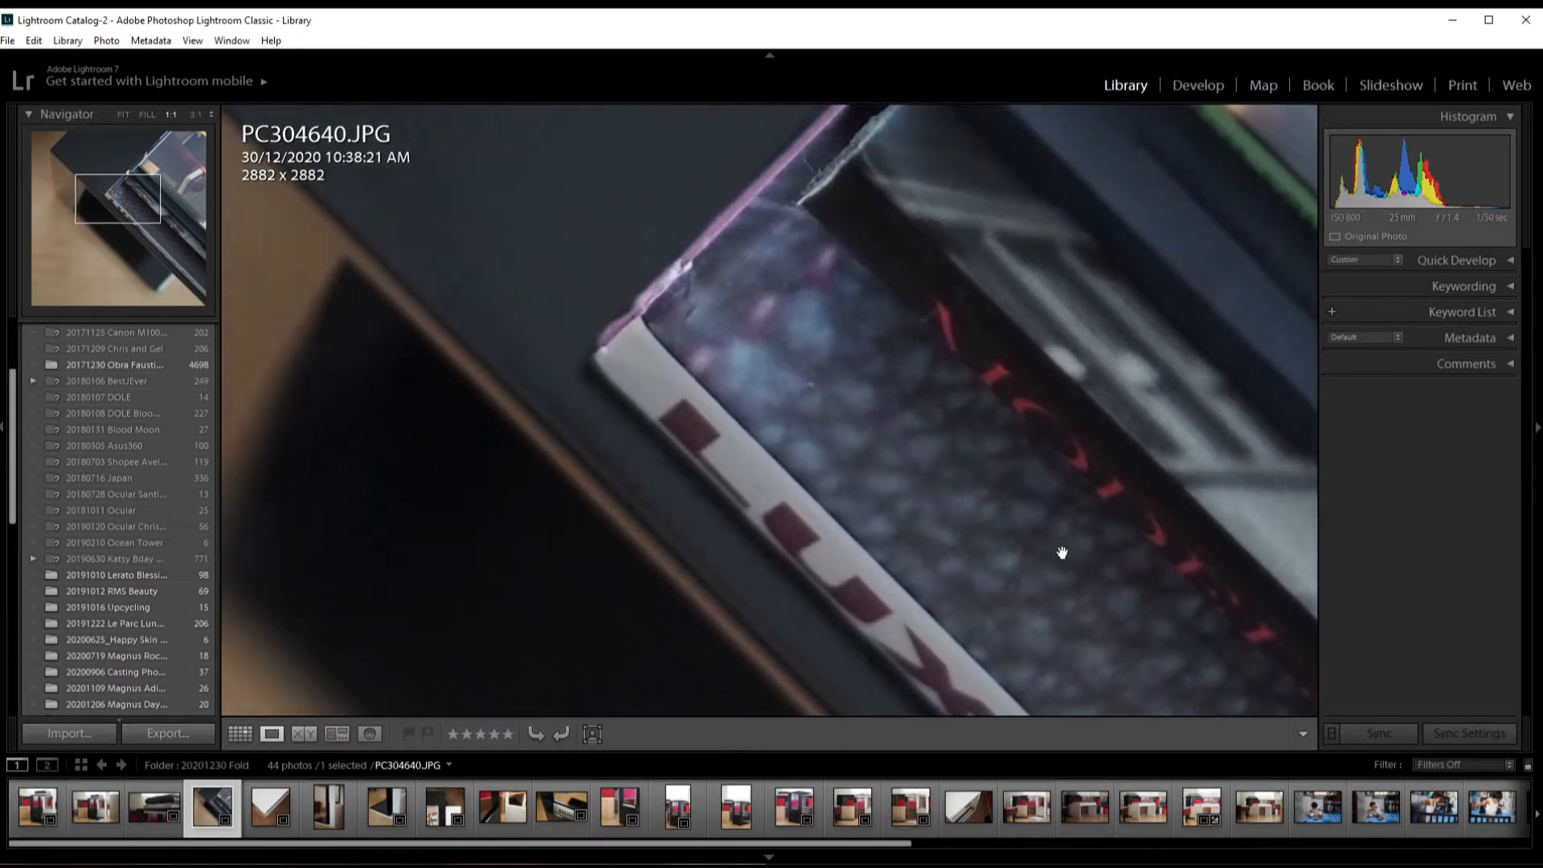
pyautogui.moveTo(764, 325)
pyautogui.mouseDown()
pyautogui.moveTo(764, 355)
pyautogui.moveTo(1024, 579)
pyautogui.mouseUp()
pyautogui.moveTo(639, 338); pyautogui.dragTo(951, 694)
pyautogui.moveTo(879, 378)
pyautogui.mouseDown()
pyautogui.moveTo(562, 444)
pyautogui.moveTo(362, 286)
pyautogui.mouseUp()
pyautogui.moveTo(887, 450); pyautogui.dragTo(422, 427)
pyautogui.moveTo(951, 413); pyautogui.dragTo(884, 494)
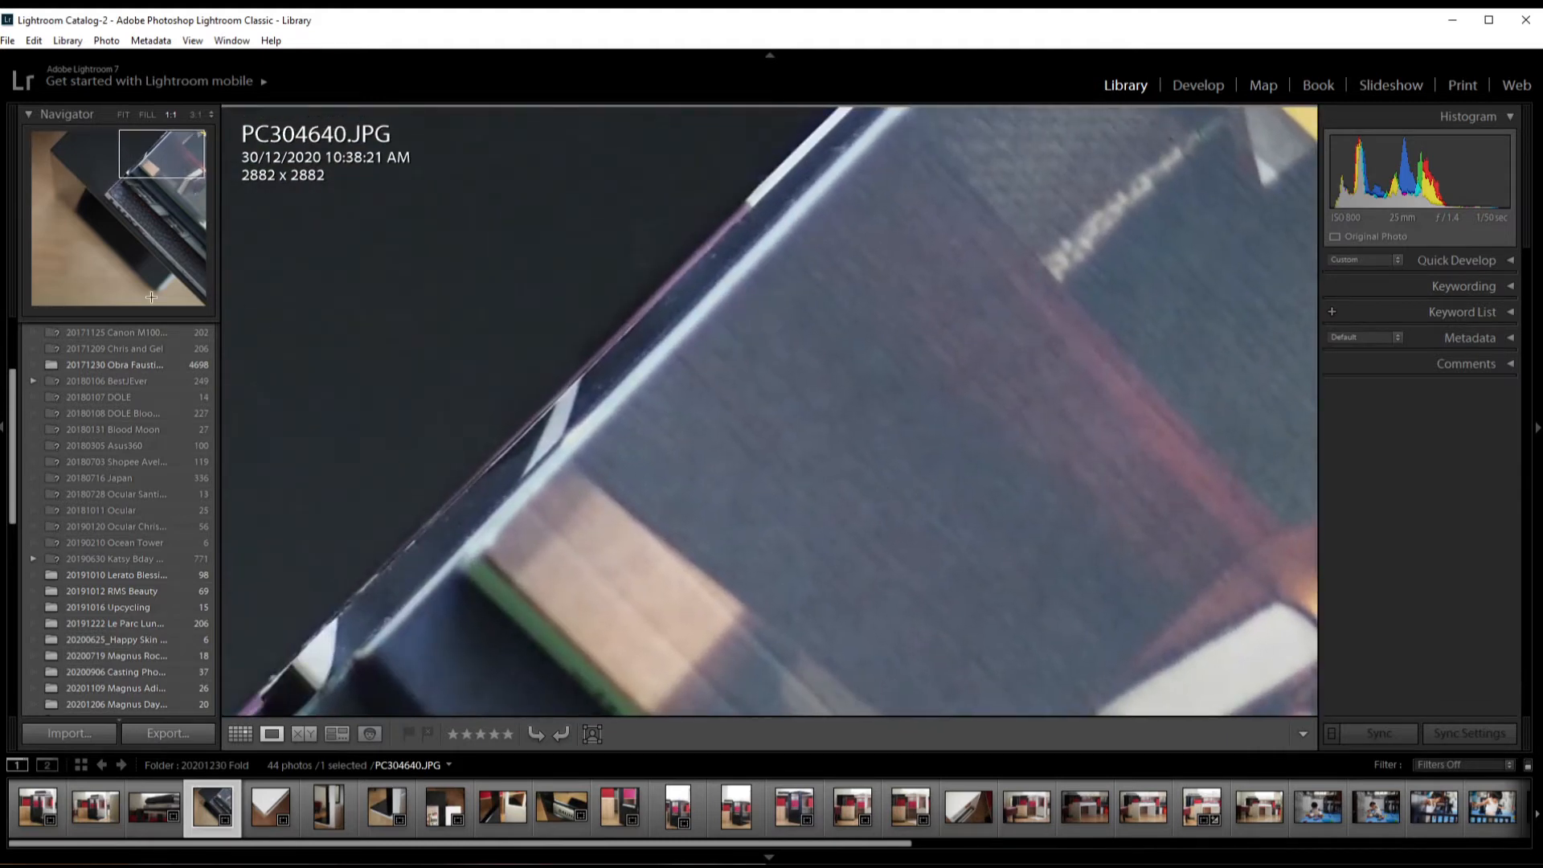
pyautogui.moveTo(402, 356); pyautogui.dragTo(664, 468)
pyautogui.click(624, 424)
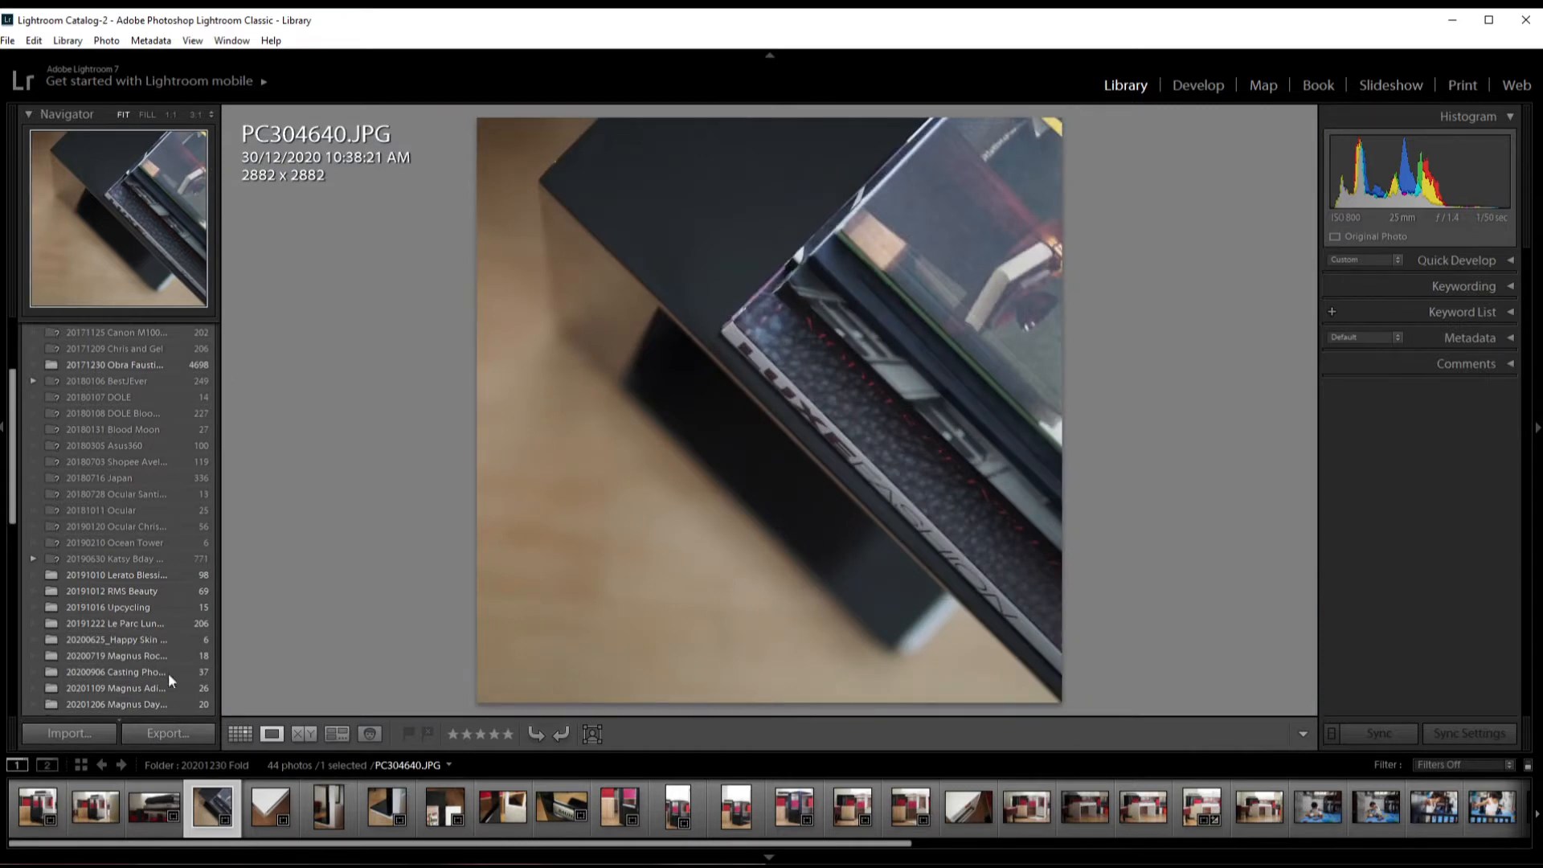
# Step: Look through the catalog sources and folder list in the Library
pyautogui.scroll(3, 131, 586)
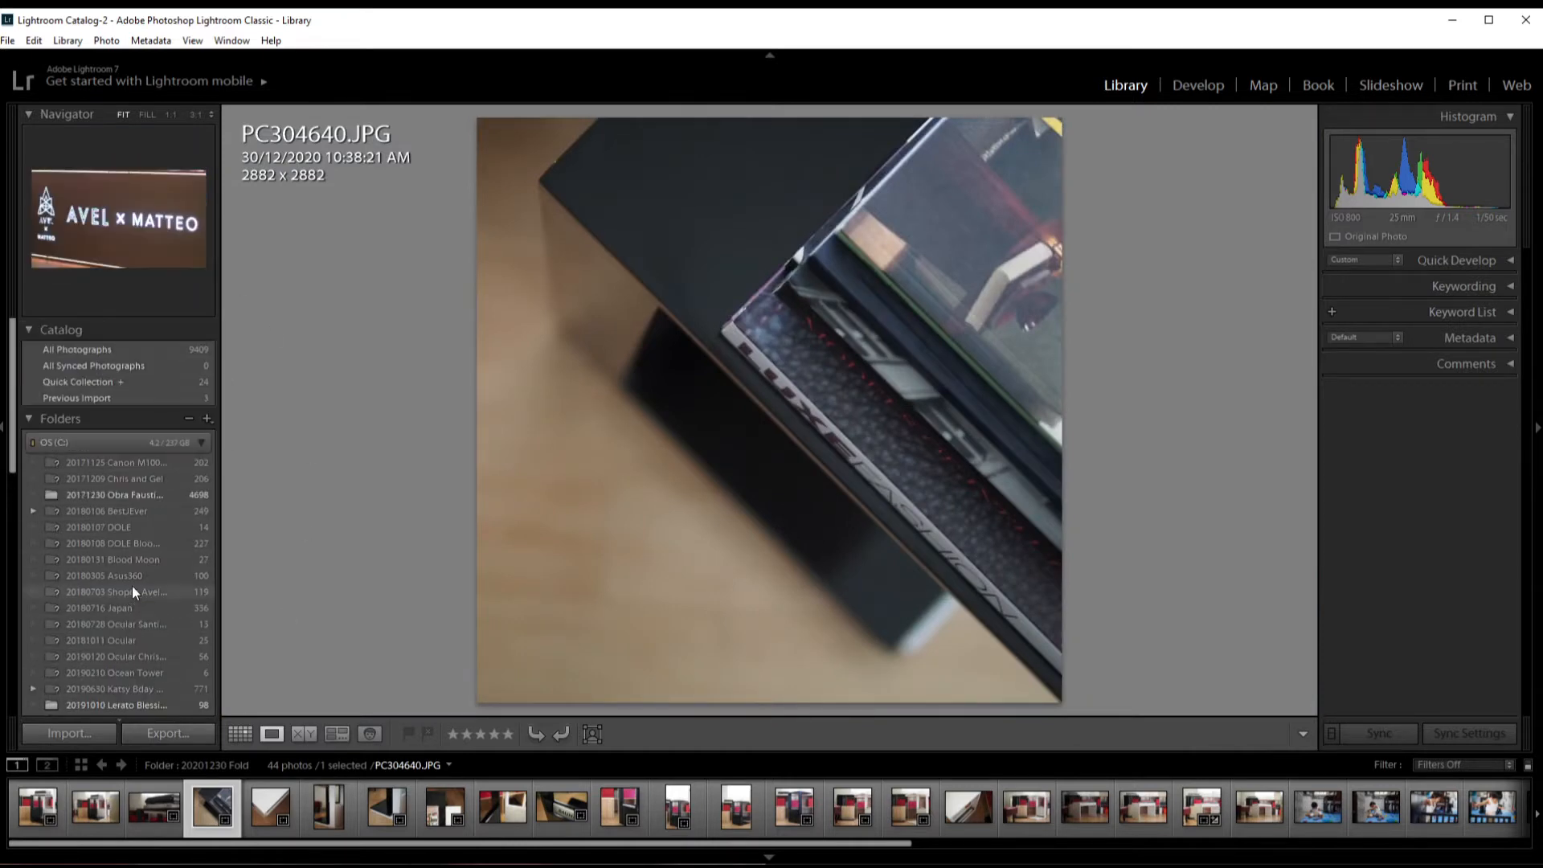
pyautogui.scroll(-10, 130, 386)
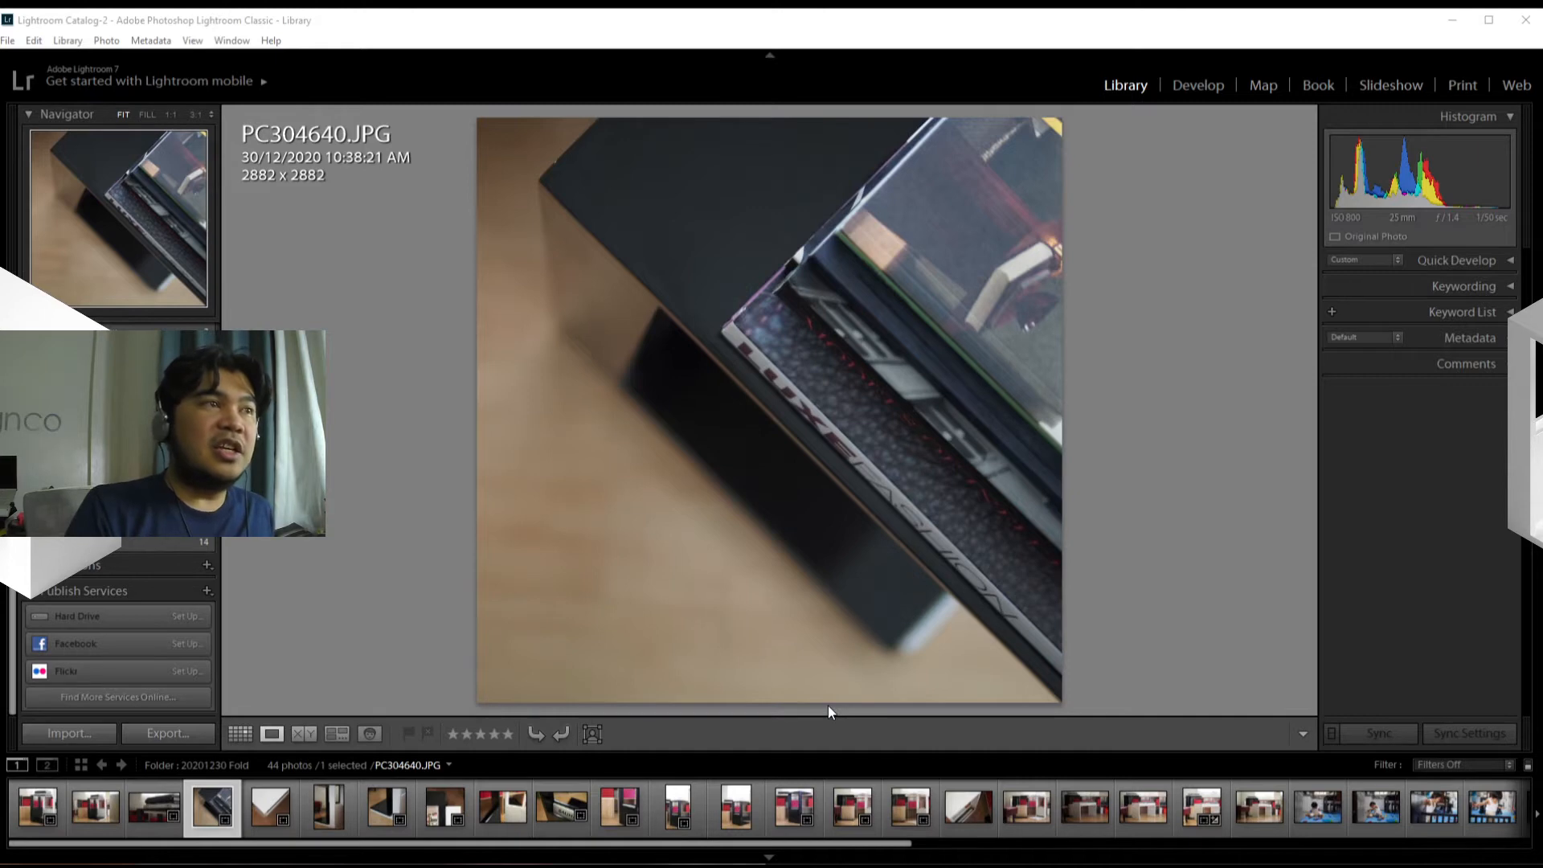
# Step: Show the BAUHAUS book photo PC304646.JPG in the Library and check its Quick Develop settings
pyautogui.click(552, 827)
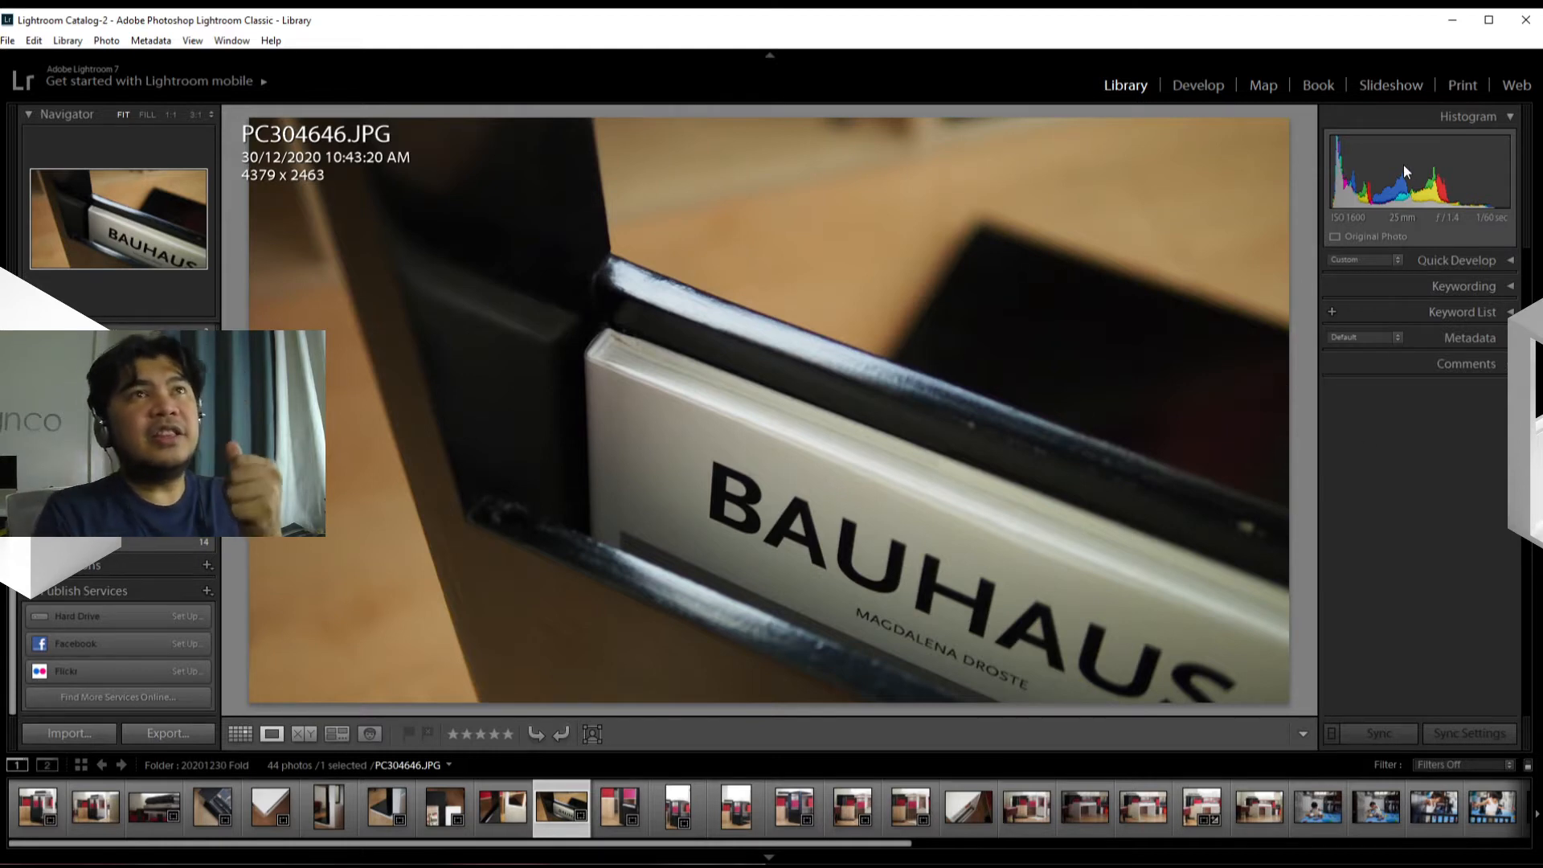
pyautogui.click(1511, 261)
pyautogui.click(1511, 261)
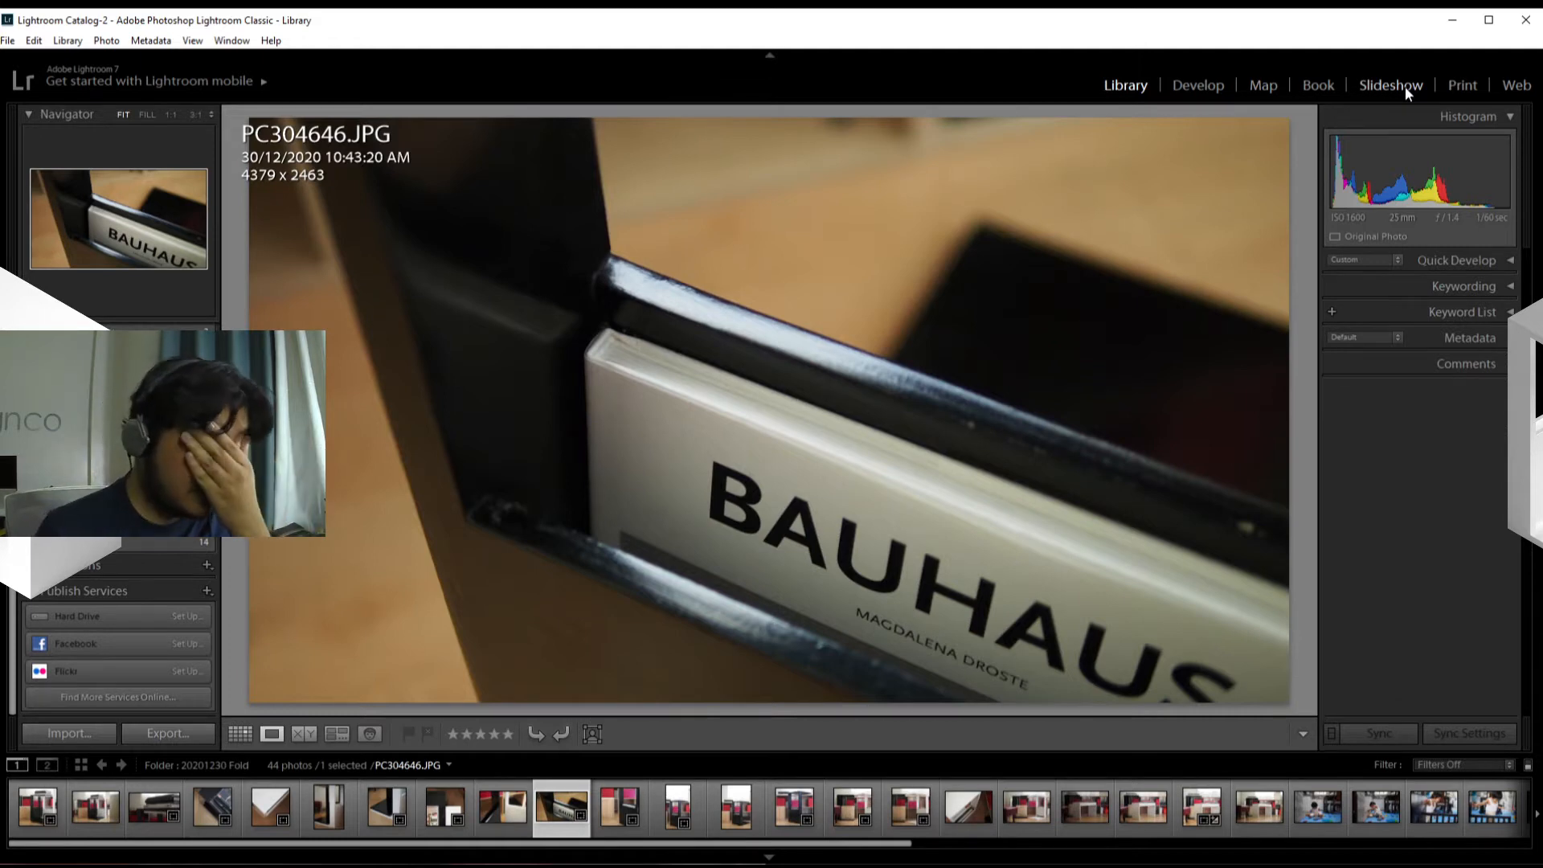
# Step: Look over the Print, Book, Map and Web modules in turn, including the page spreads of the book layout
pyautogui.click(1458, 85)
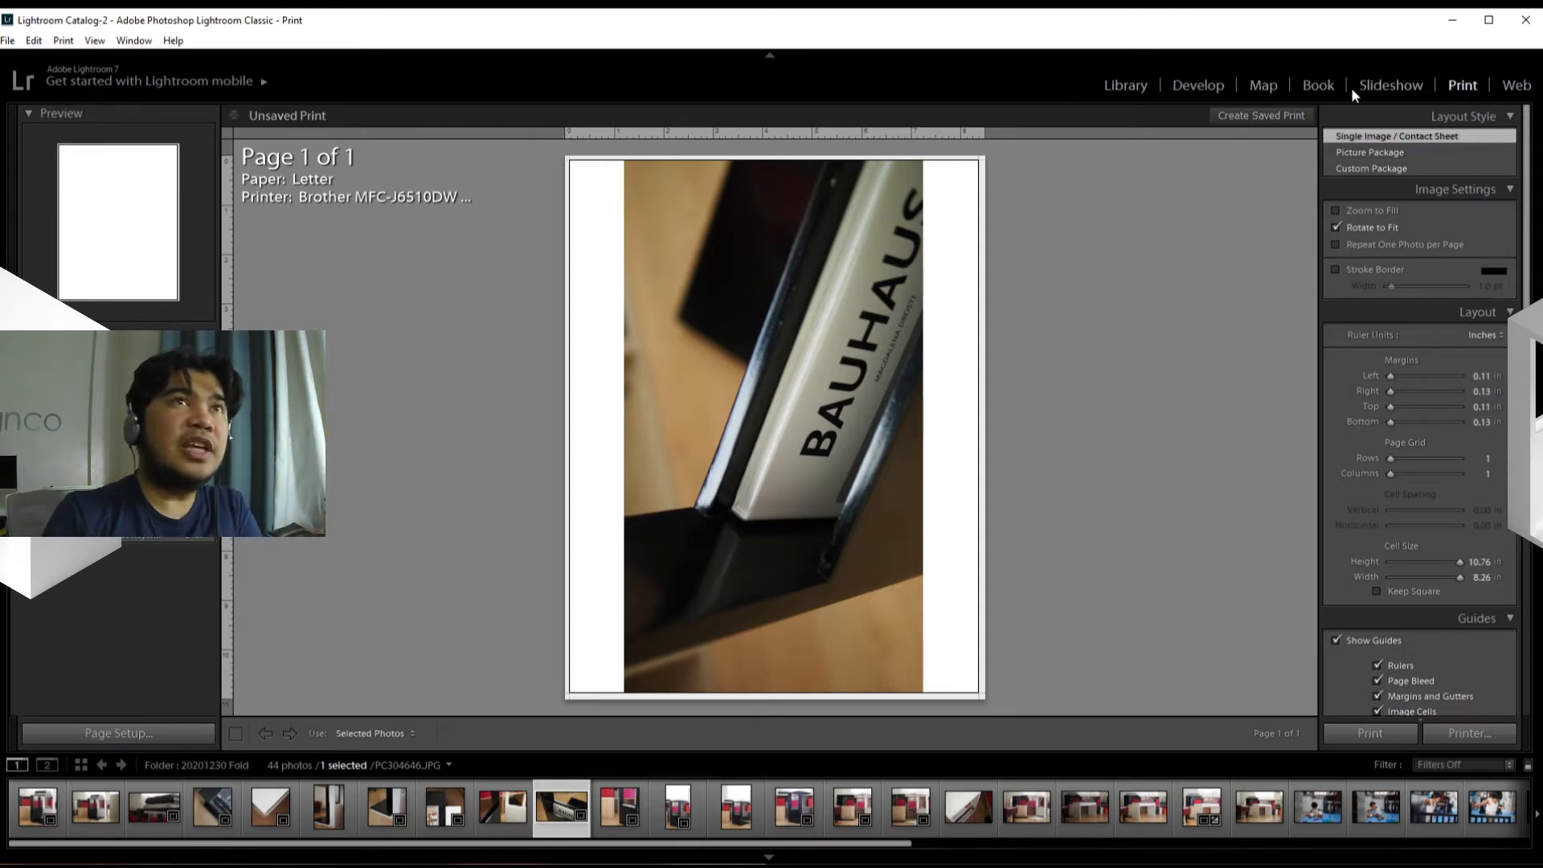
pyautogui.click(1325, 89)
pyautogui.scroll(-5, 1186, 424)
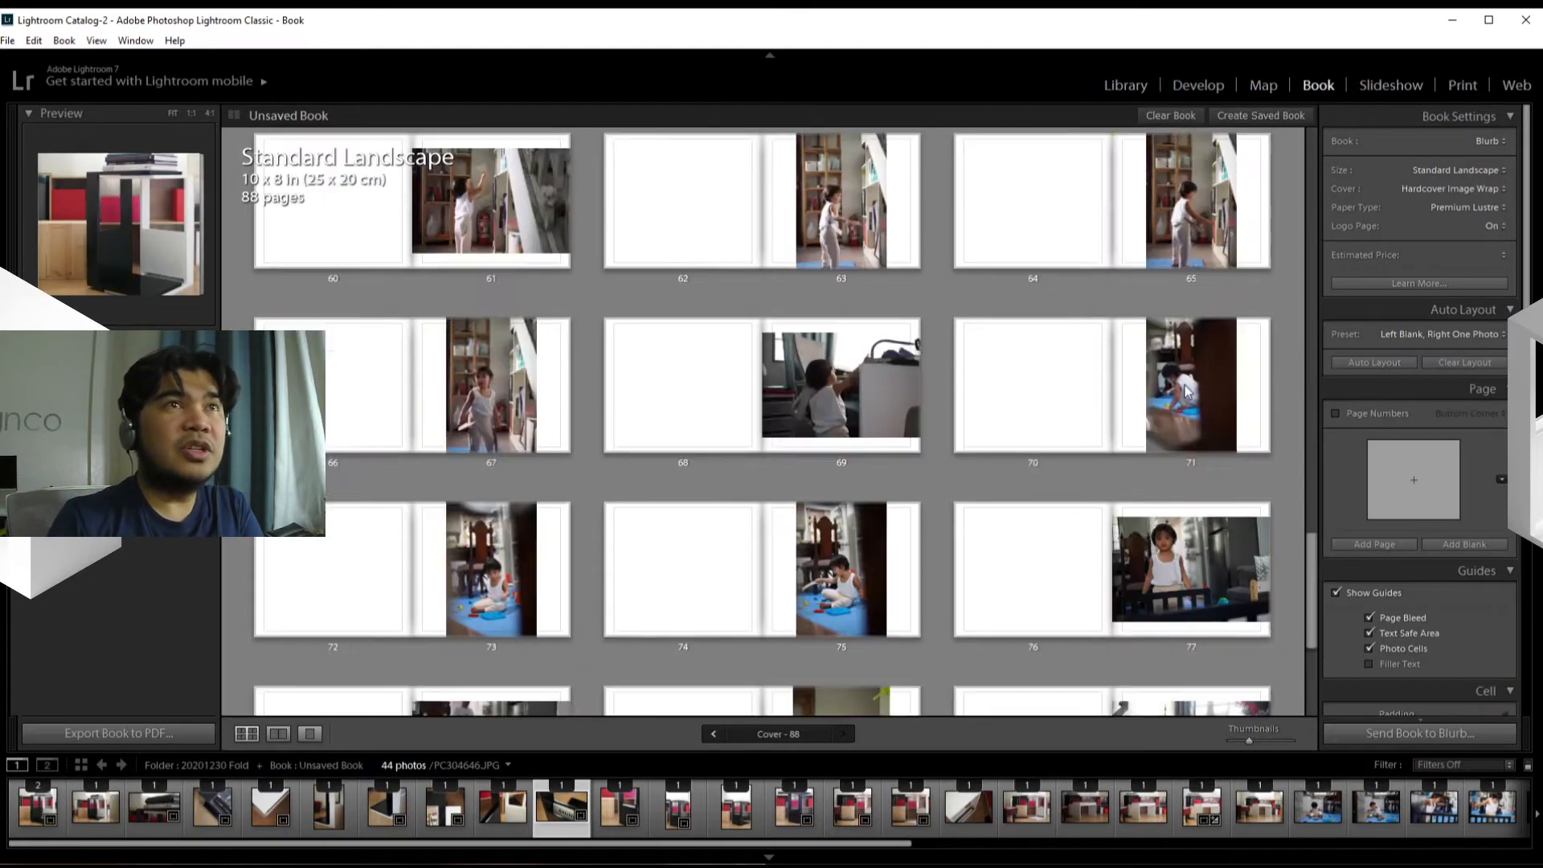
pyautogui.scroll(10, 1186, 425)
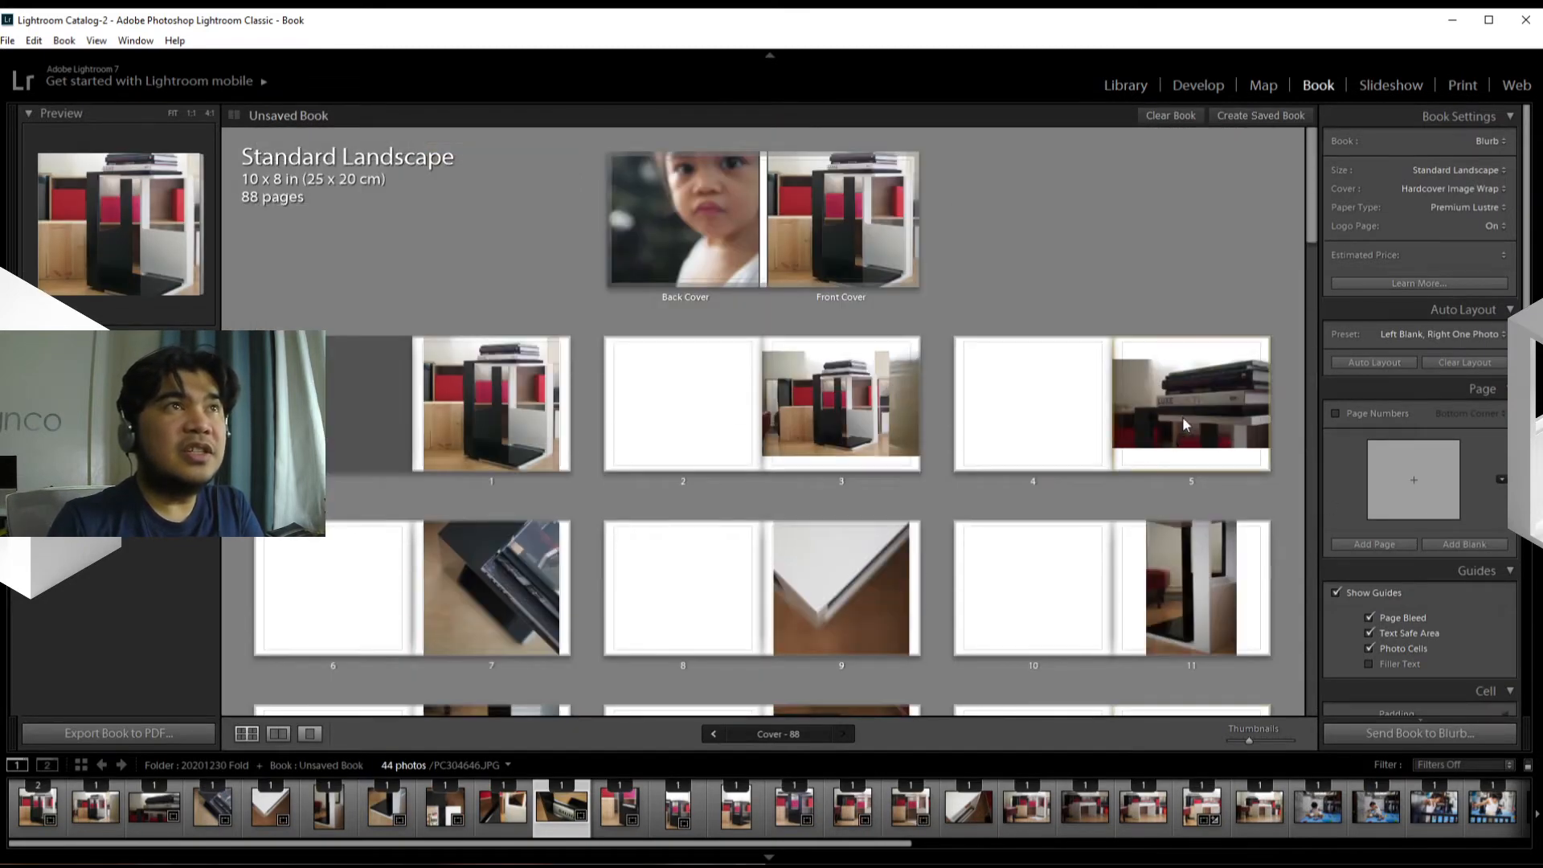
pyautogui.scroll(-15, 1183, 417)
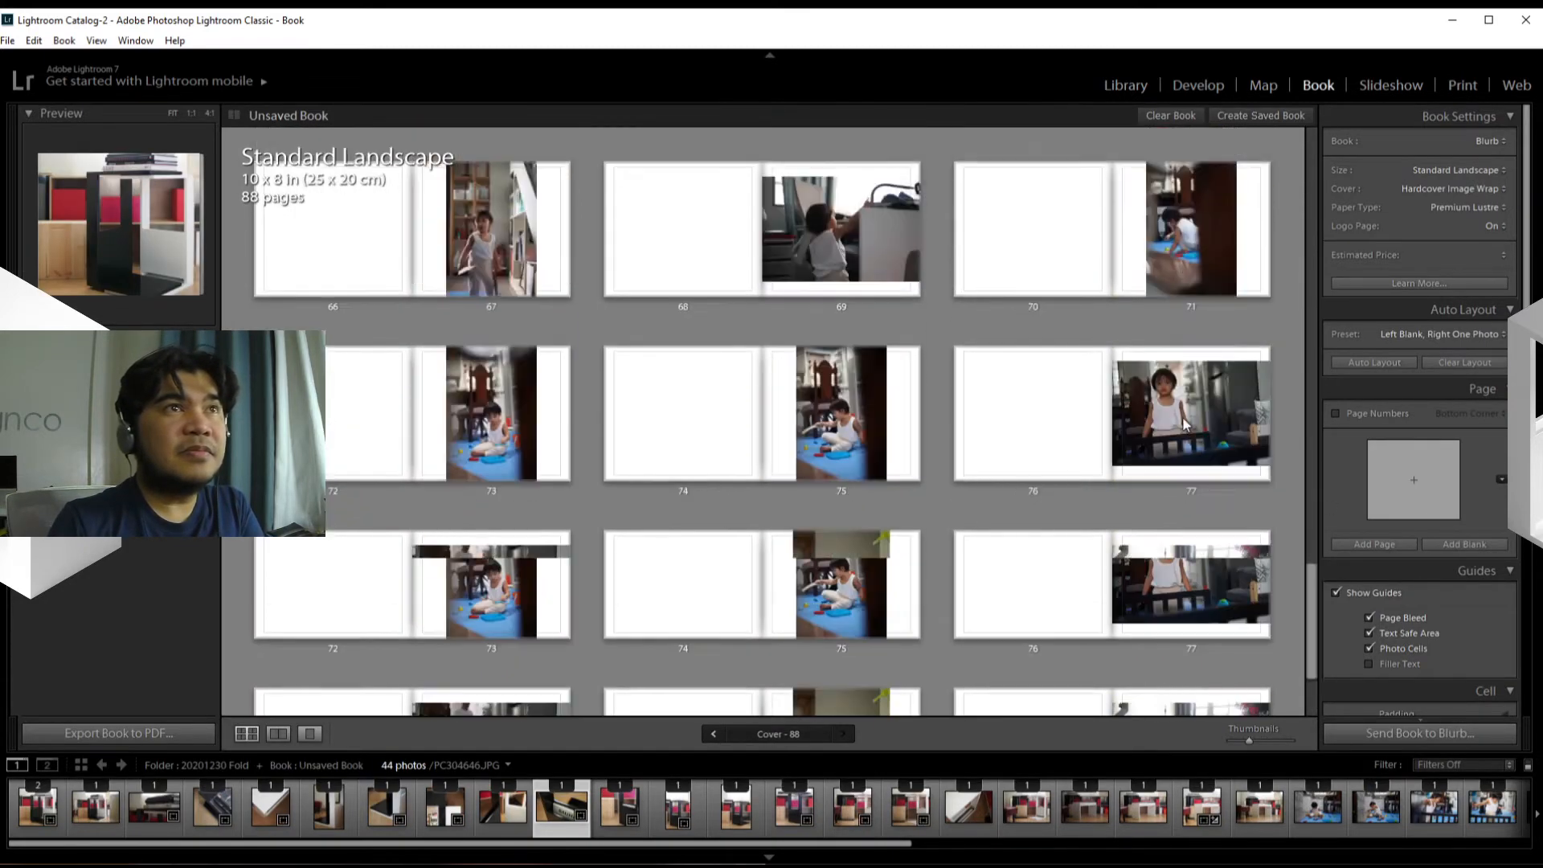
pyautogui.scroll(-3, 1183, 424)
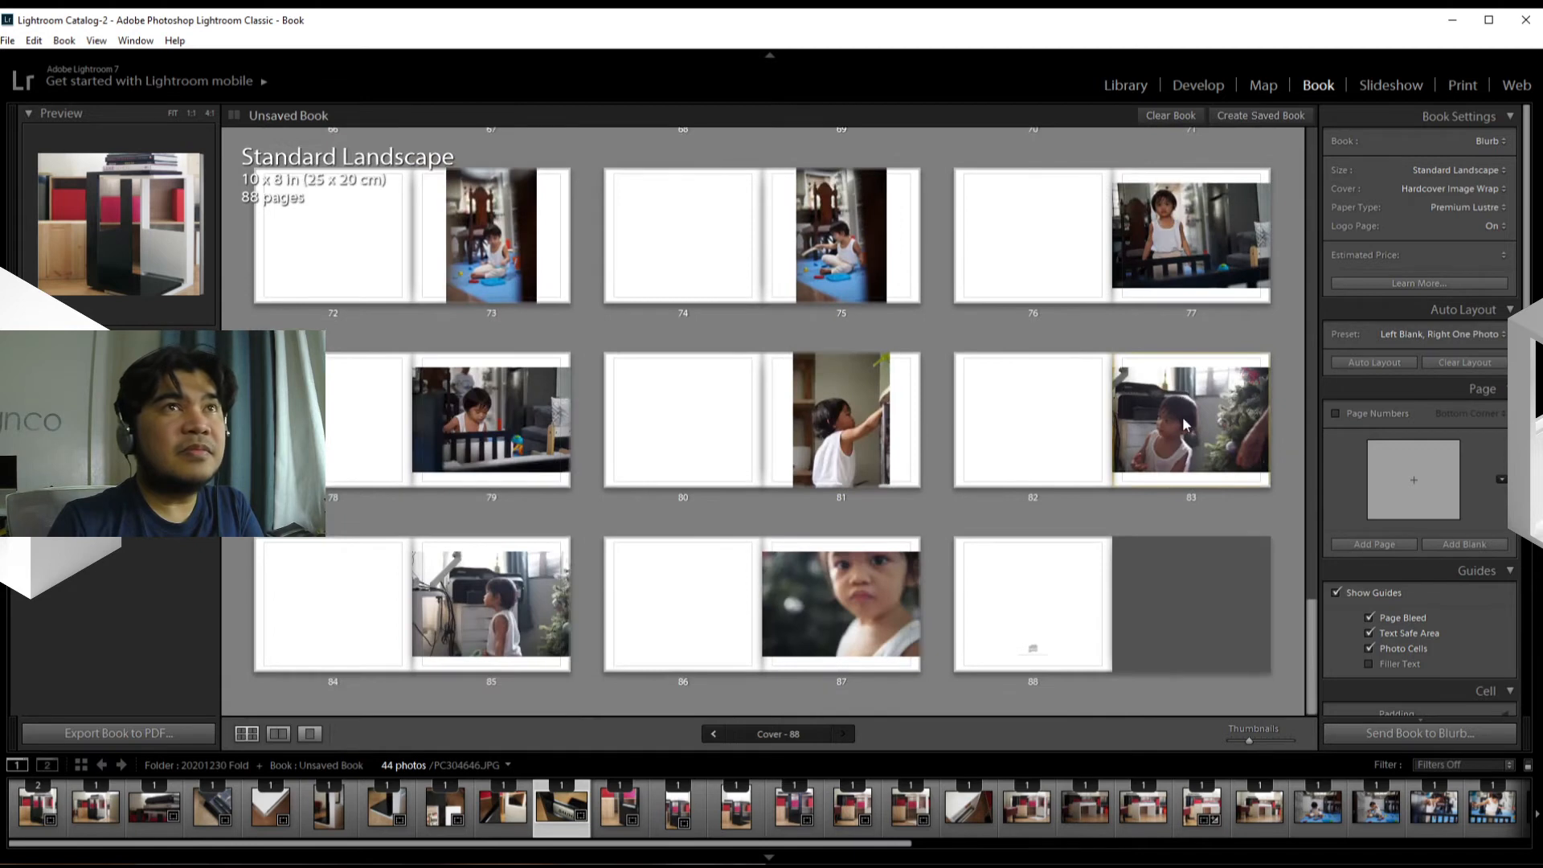
pyautogui.click(1263, 84)
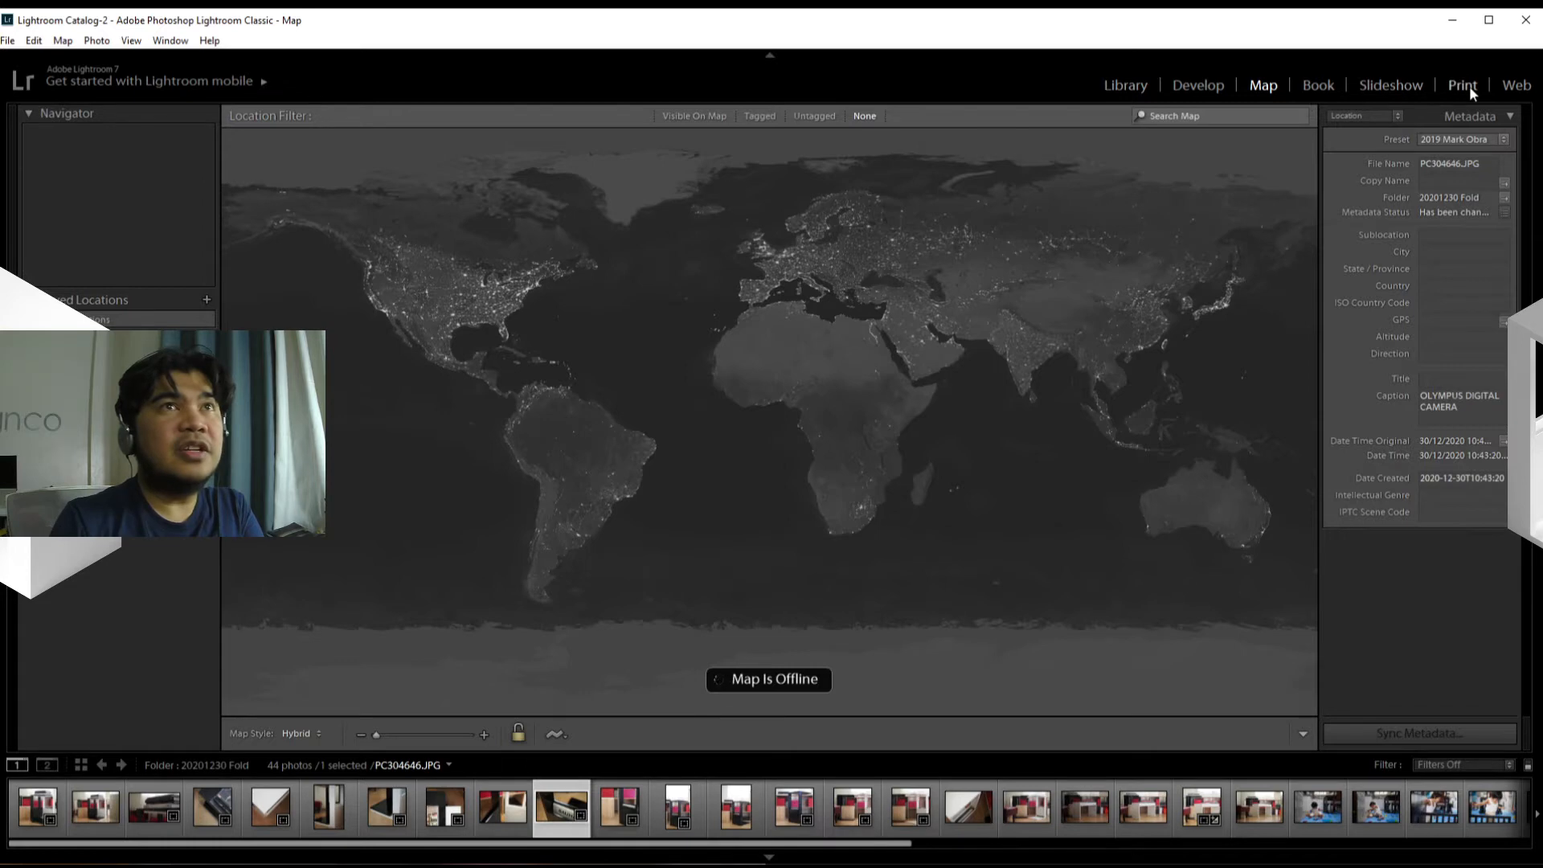
pyautogui.click(1513, 85)
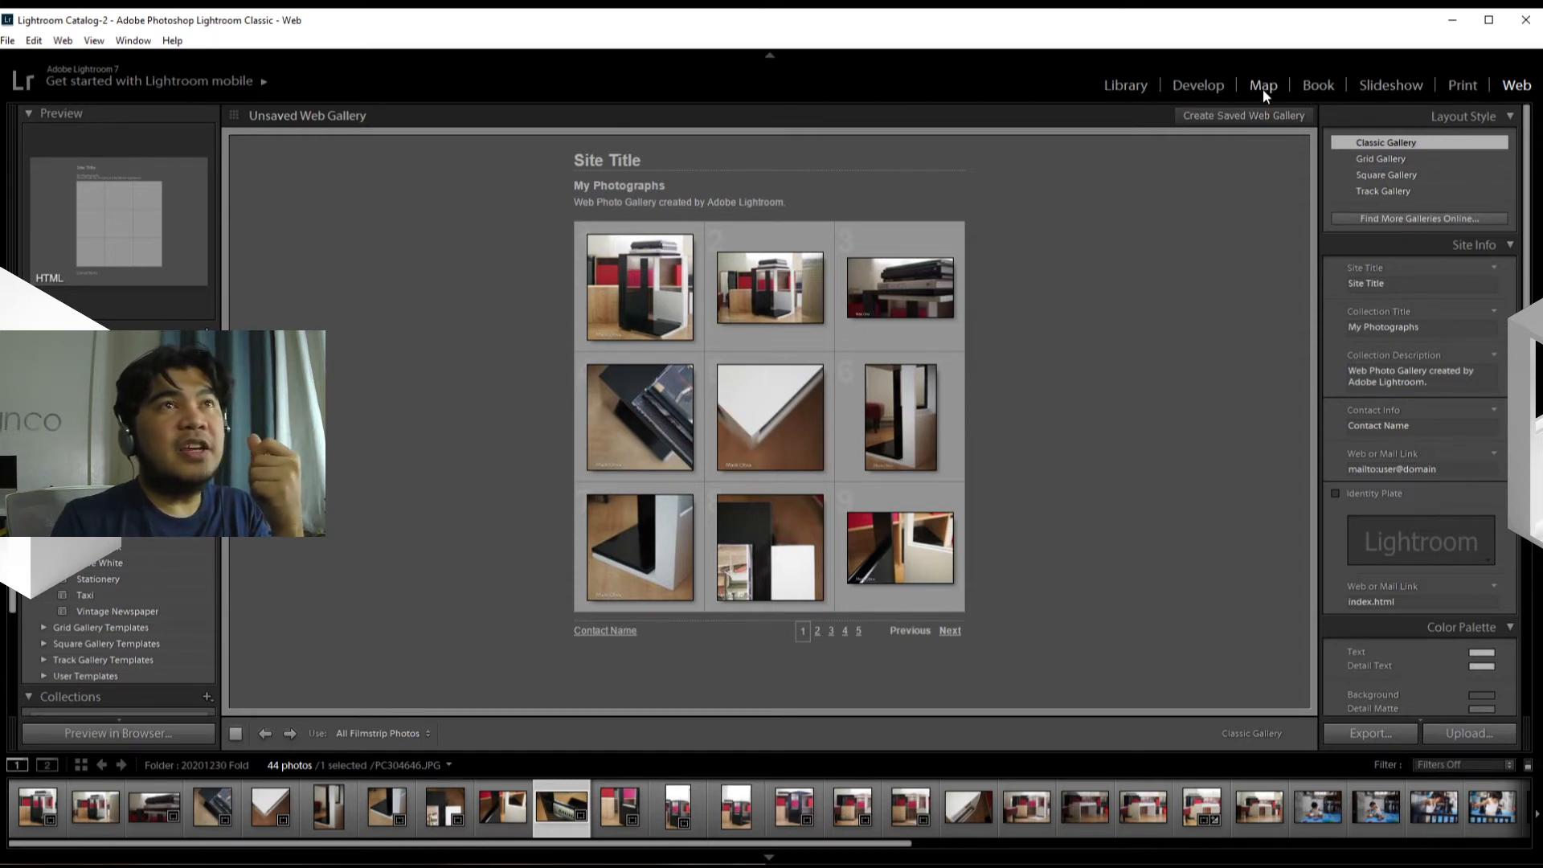
# Step: Switch to the Develop module and check the Presets, Snapshots and History sections, leaving all three collapsed
pyautogui.click(1201, 89)
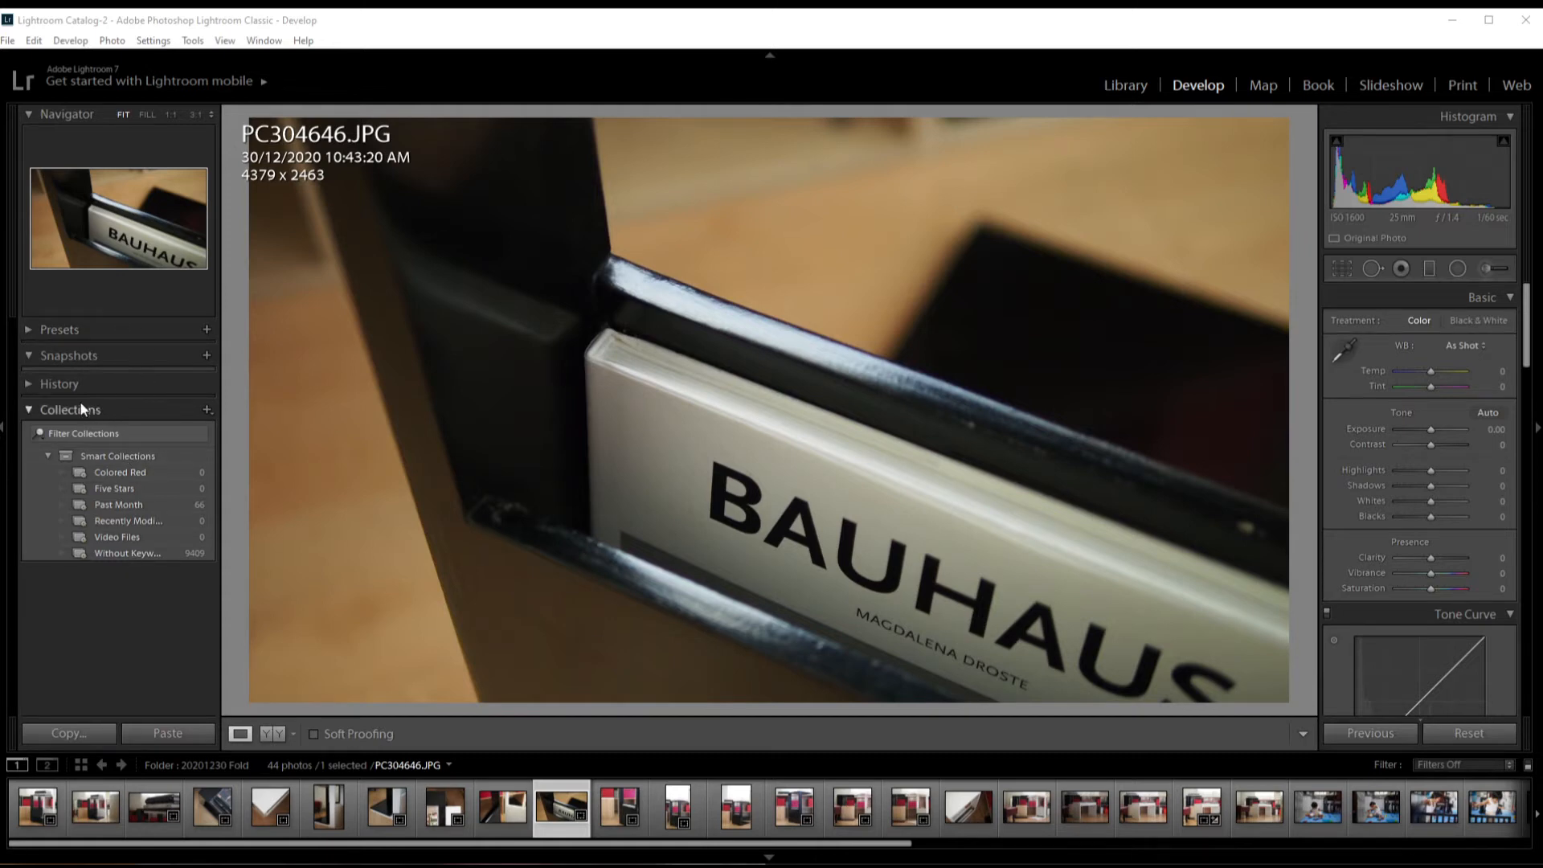
pyautogui.click(35, 331)
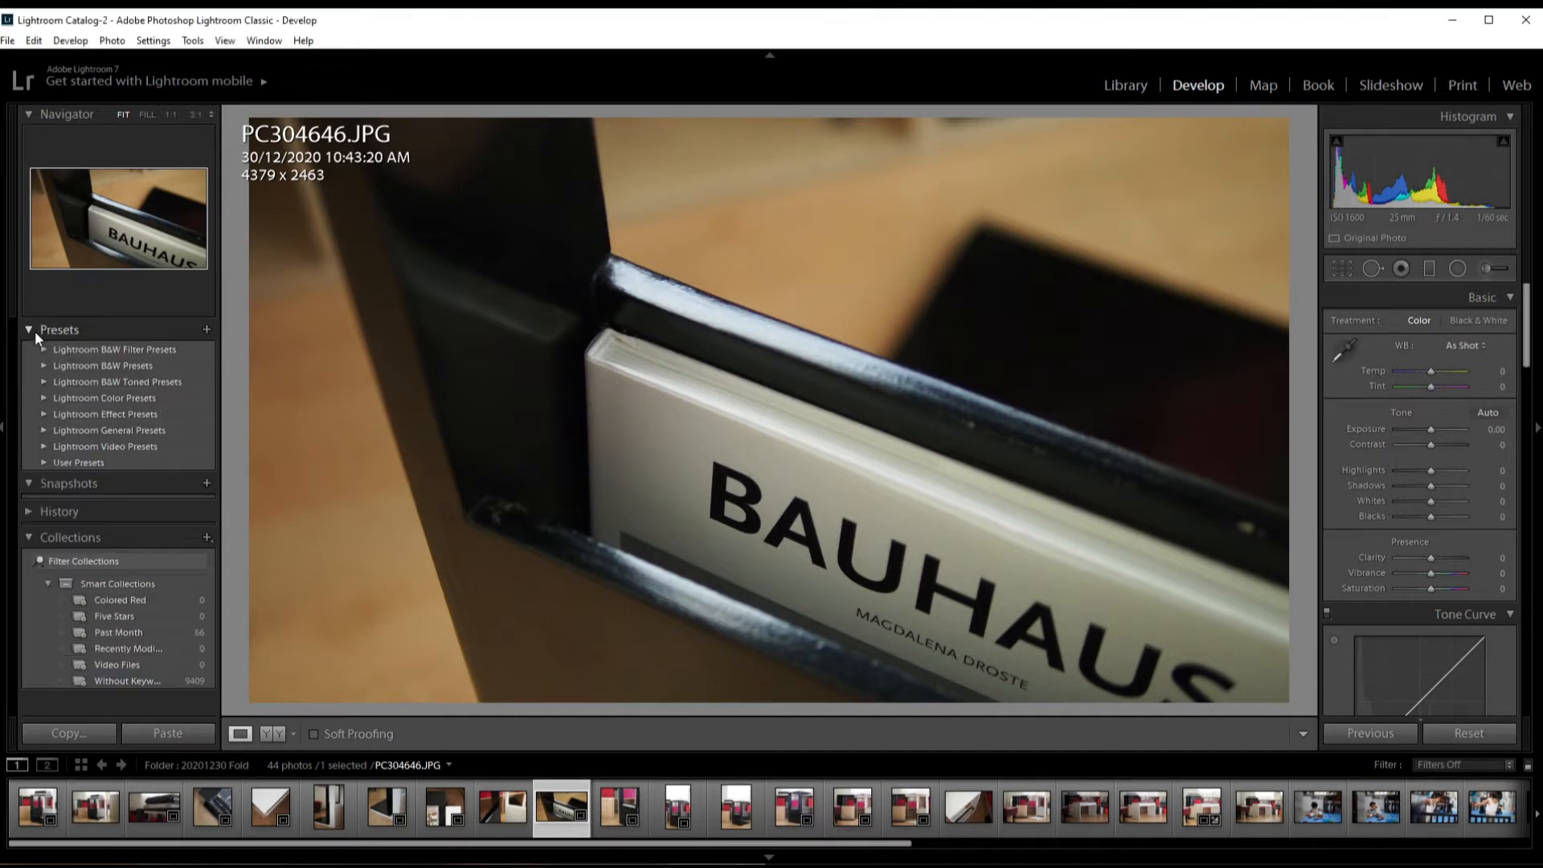
pyautogui.click(35, 331)
pyautogui.click(27, 355)
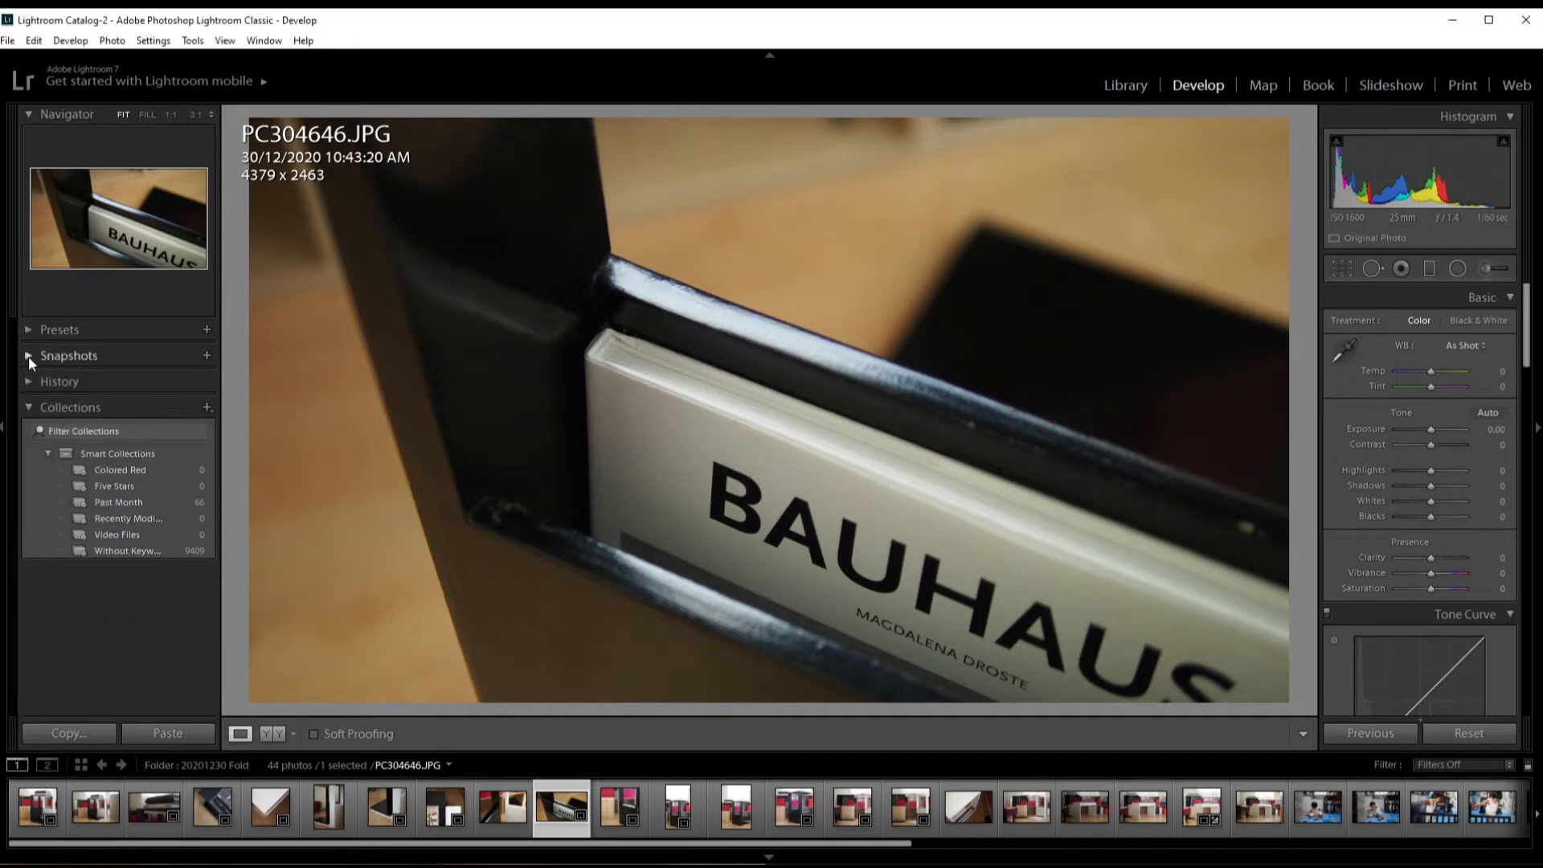
pyautogui.click(27, 355)
pyautogui.click(28, 355)
pyautogui.click(27, 384)
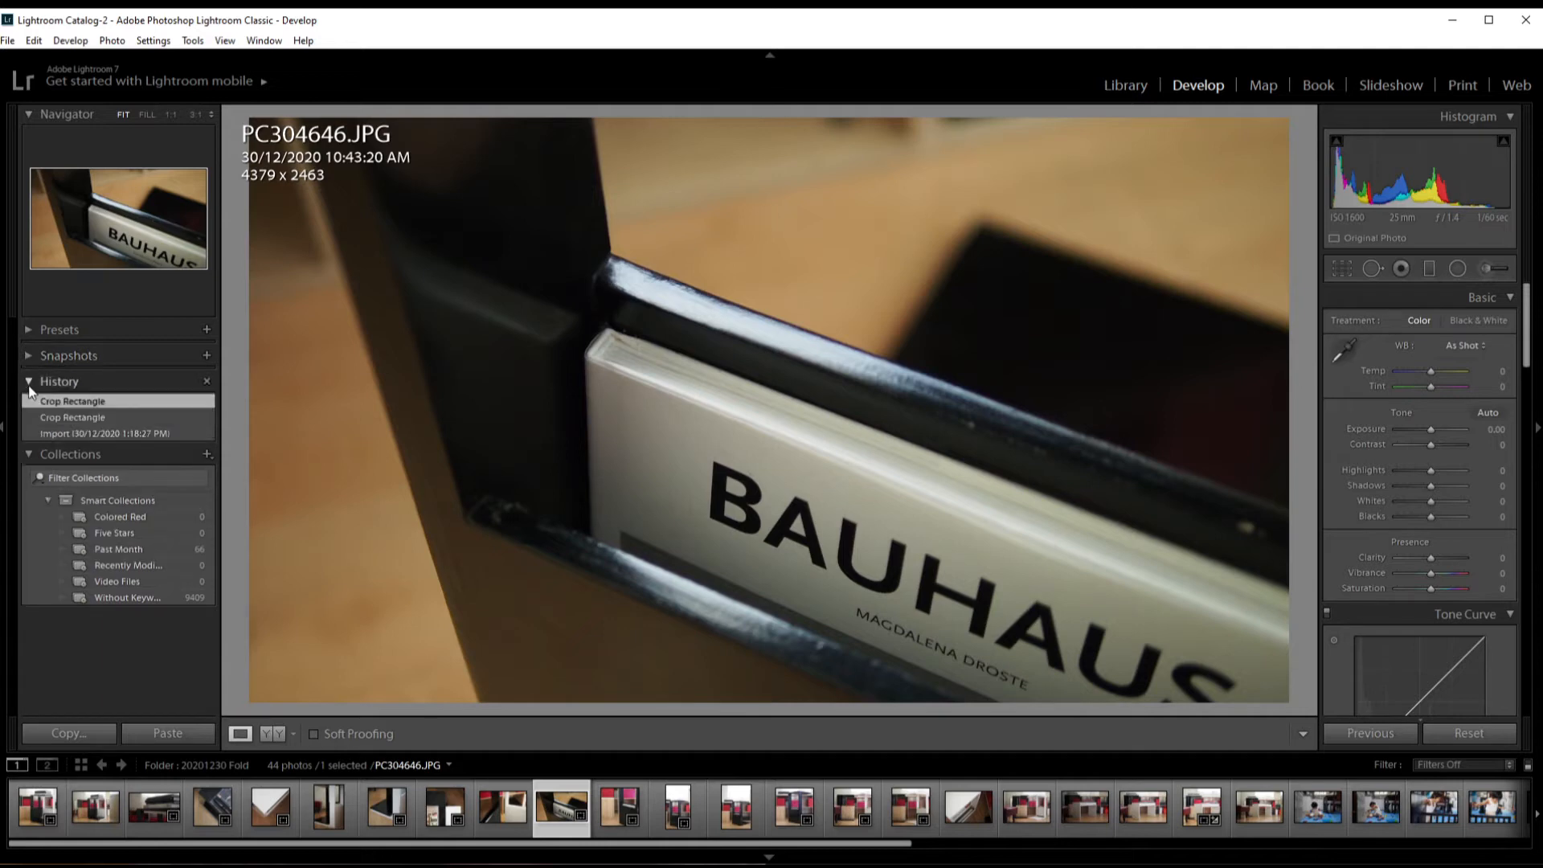
pyautogui.click(28, 384)
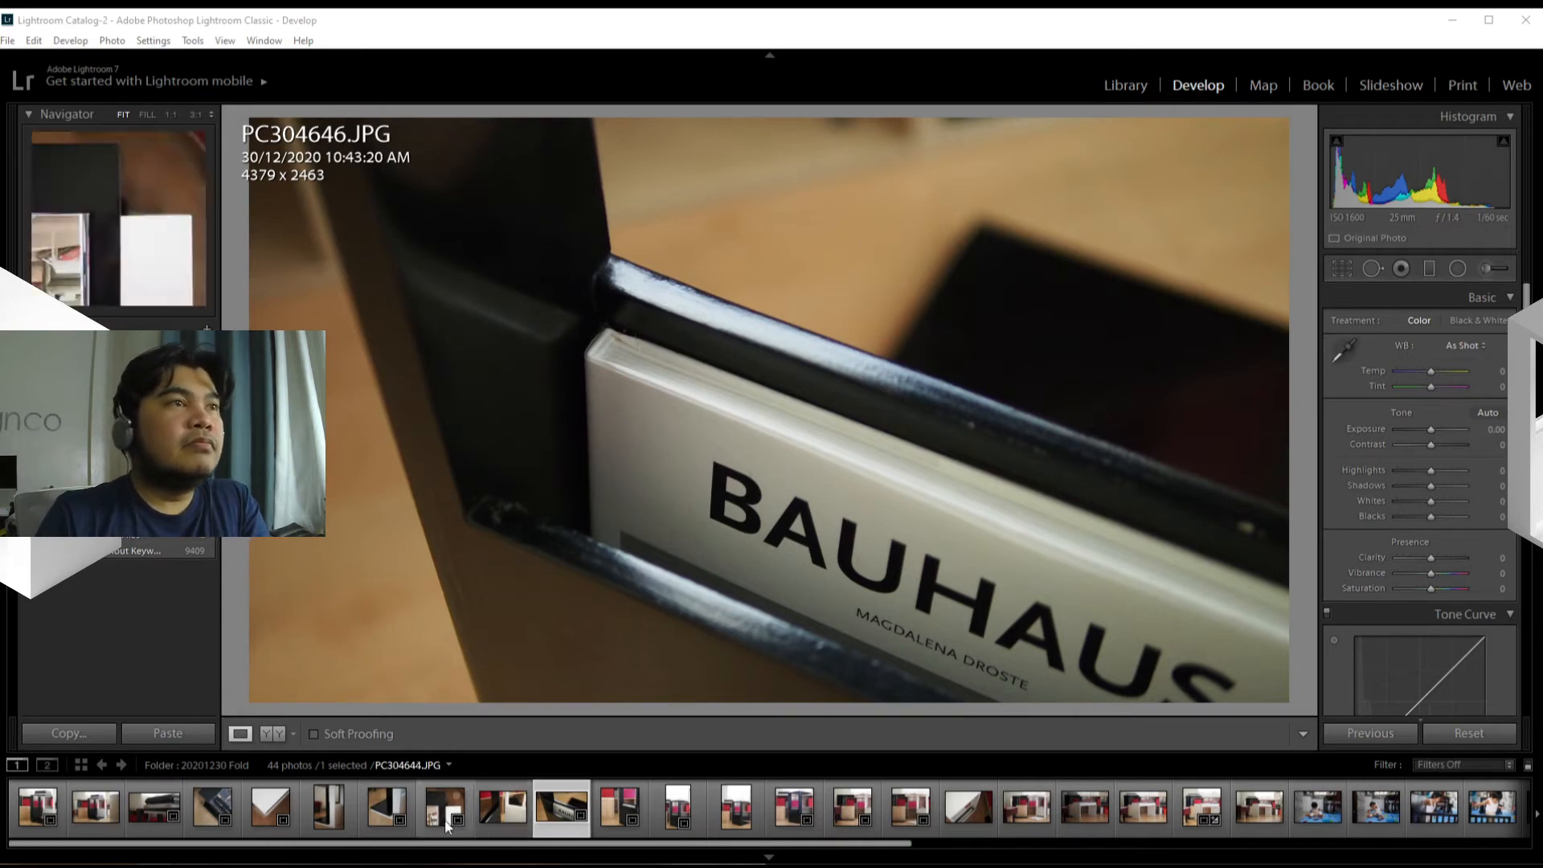
# Step: Load the photo PC304643.JPG of the black and white stand into the Develop module
pyautogui.click(381, 820)
pyautogui.click(387, 807)
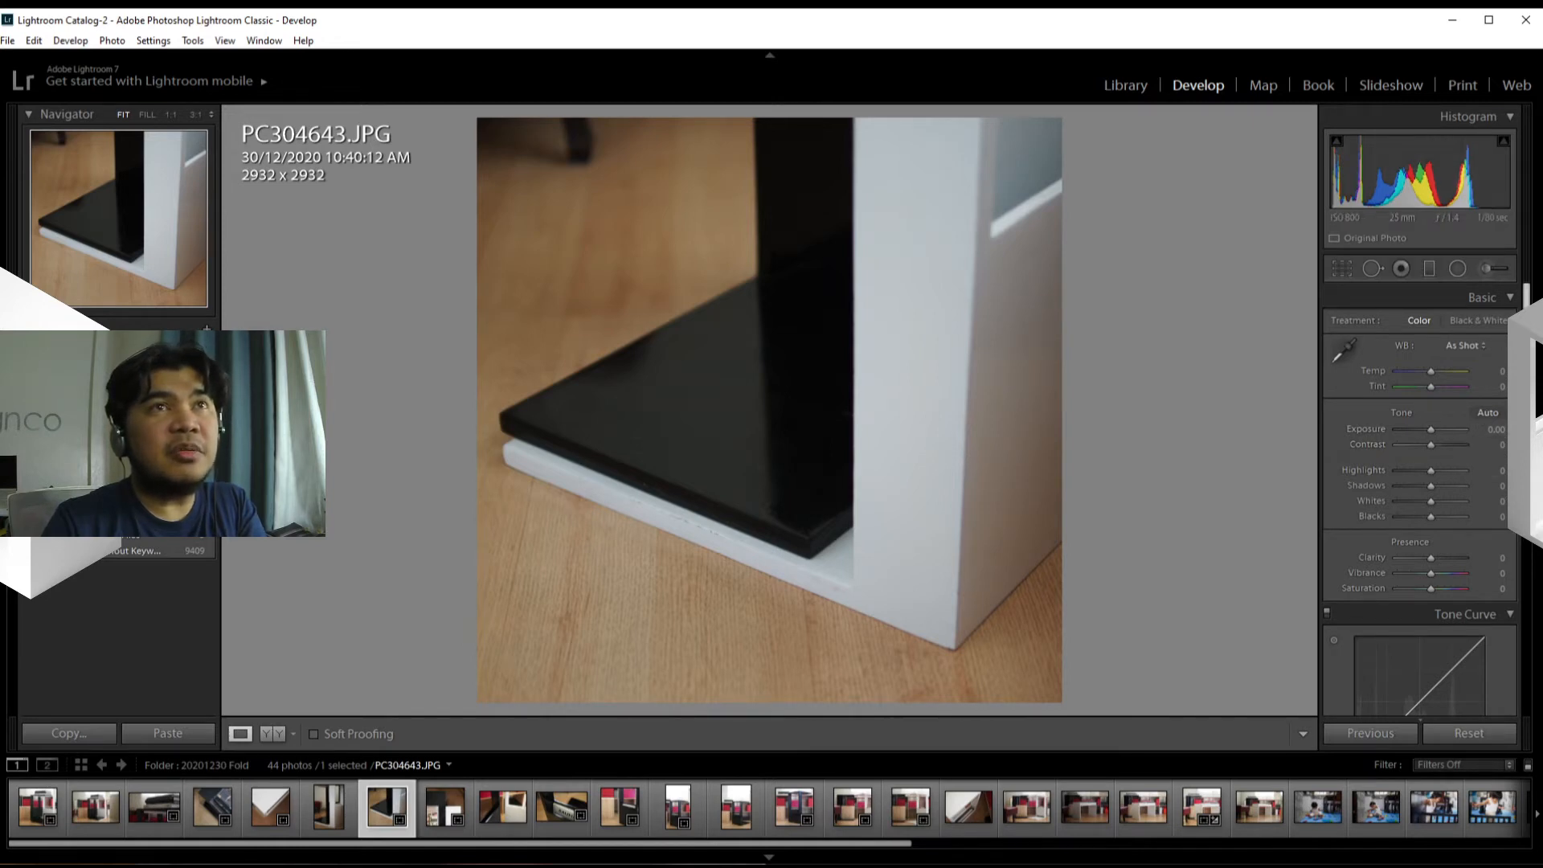
pyautogui.moveTo(1527, 322)
pyautogui.mouseDown()
pyautogui.moveTo(1526, 672)
pyautogui.moveTo(1526, 321)
pyautogui.mouseUp()
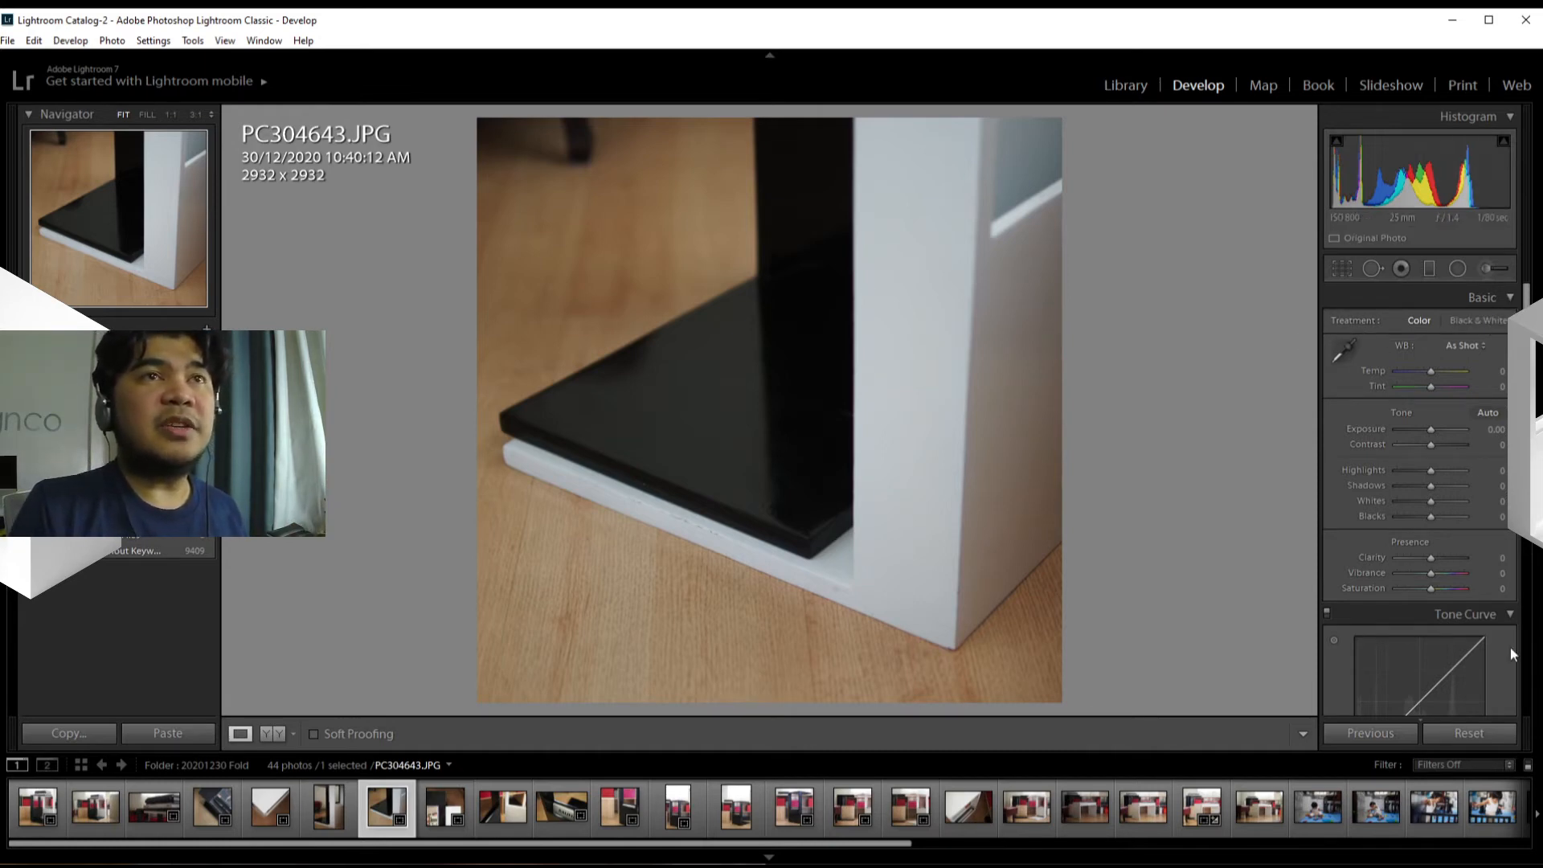
# Step: Collapse all the Develop adjustment sections from Basic through Camera Calibration so only their headings show
pyautogui.click(1511, 298)
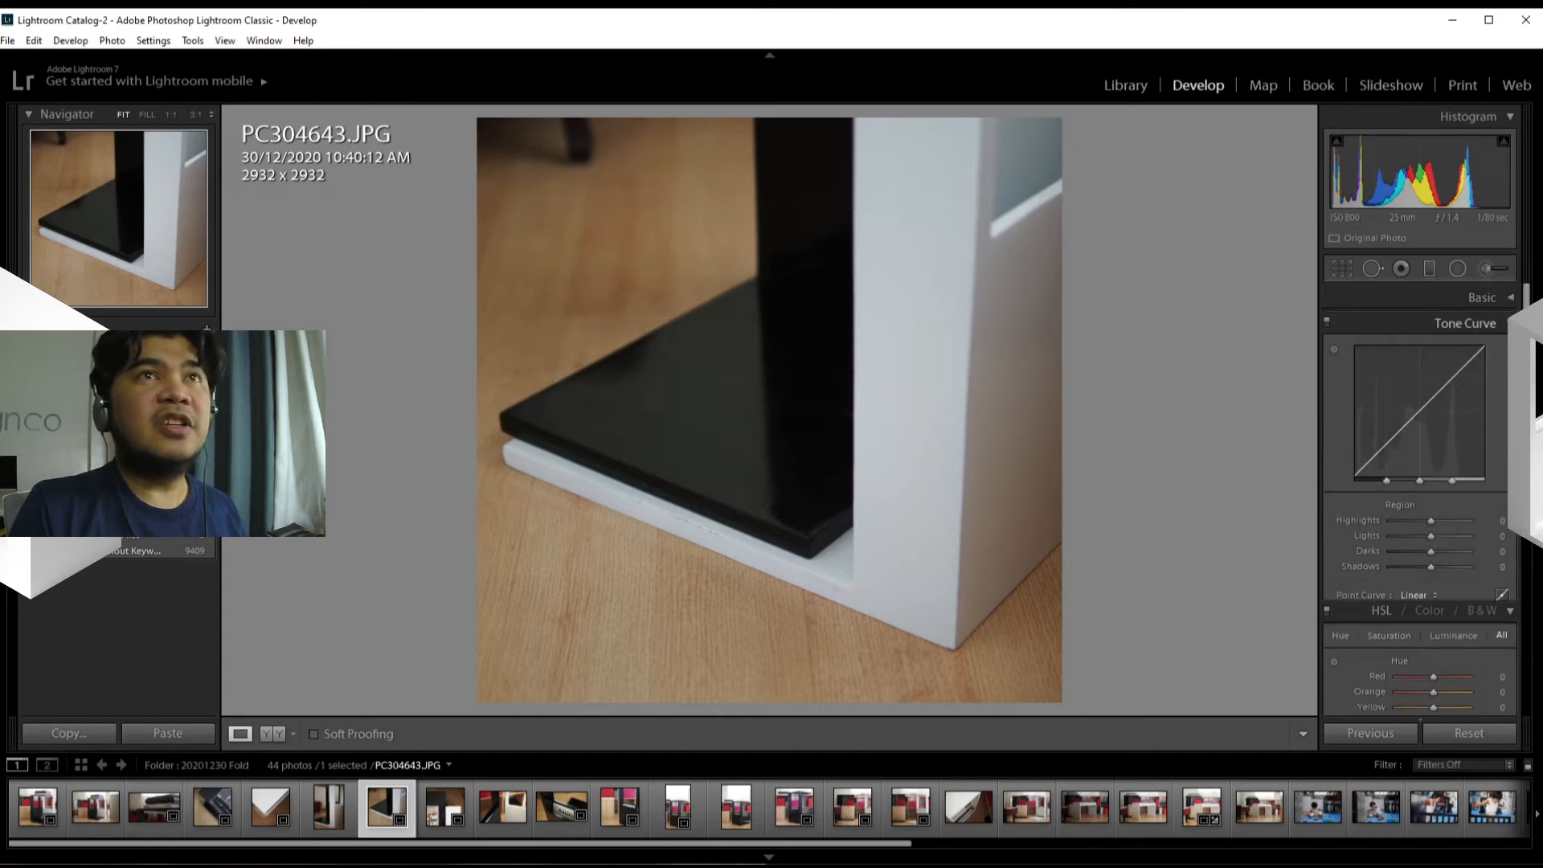
pyautogui.click(1510, 323)
pyautogui.click(1510, 348)
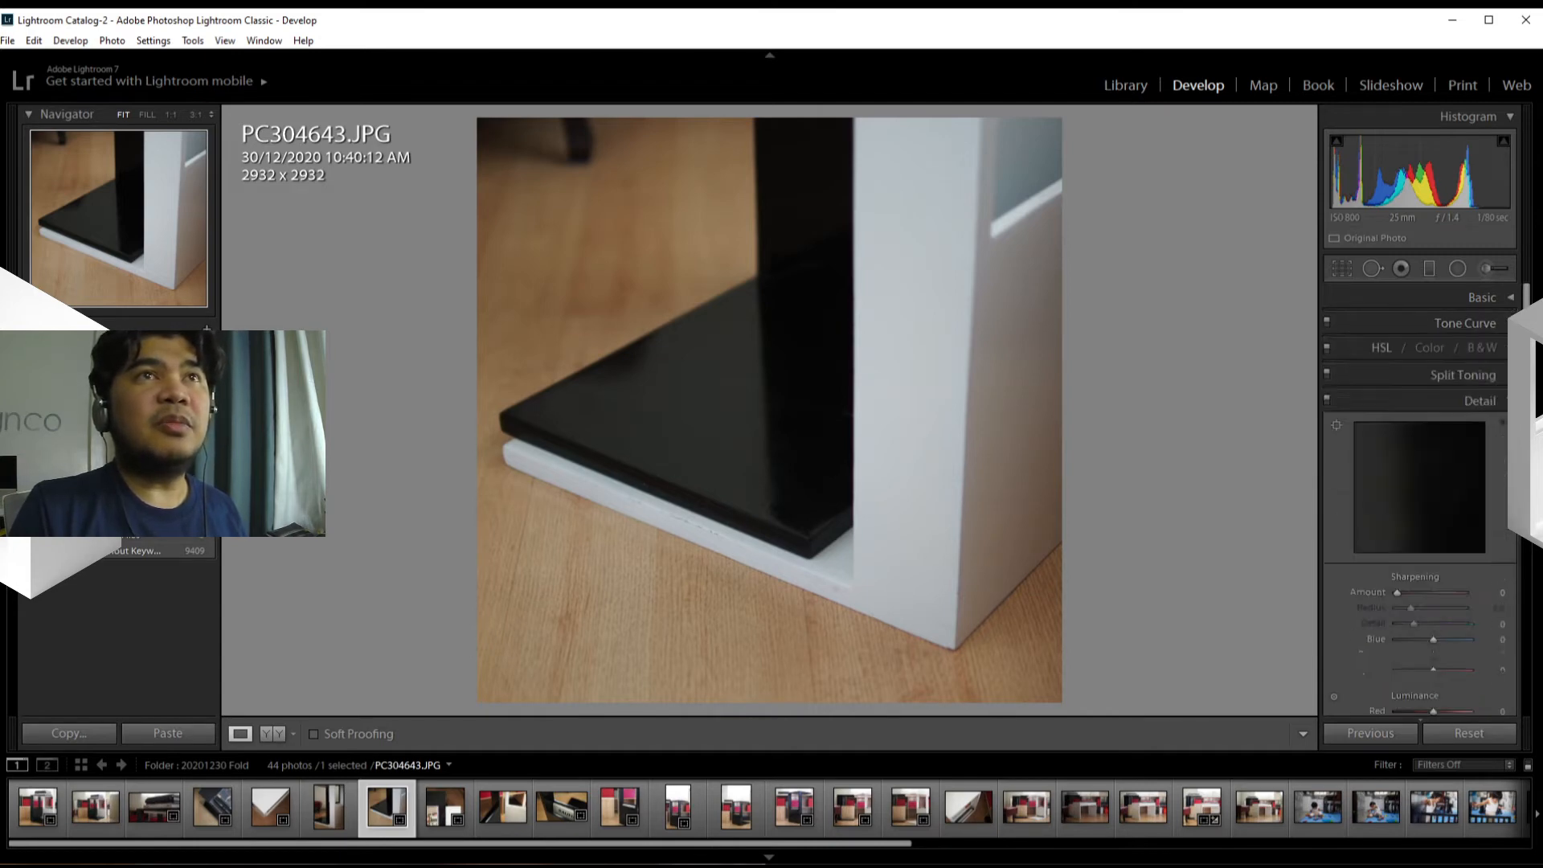
pyautogui.click(1511, 400)
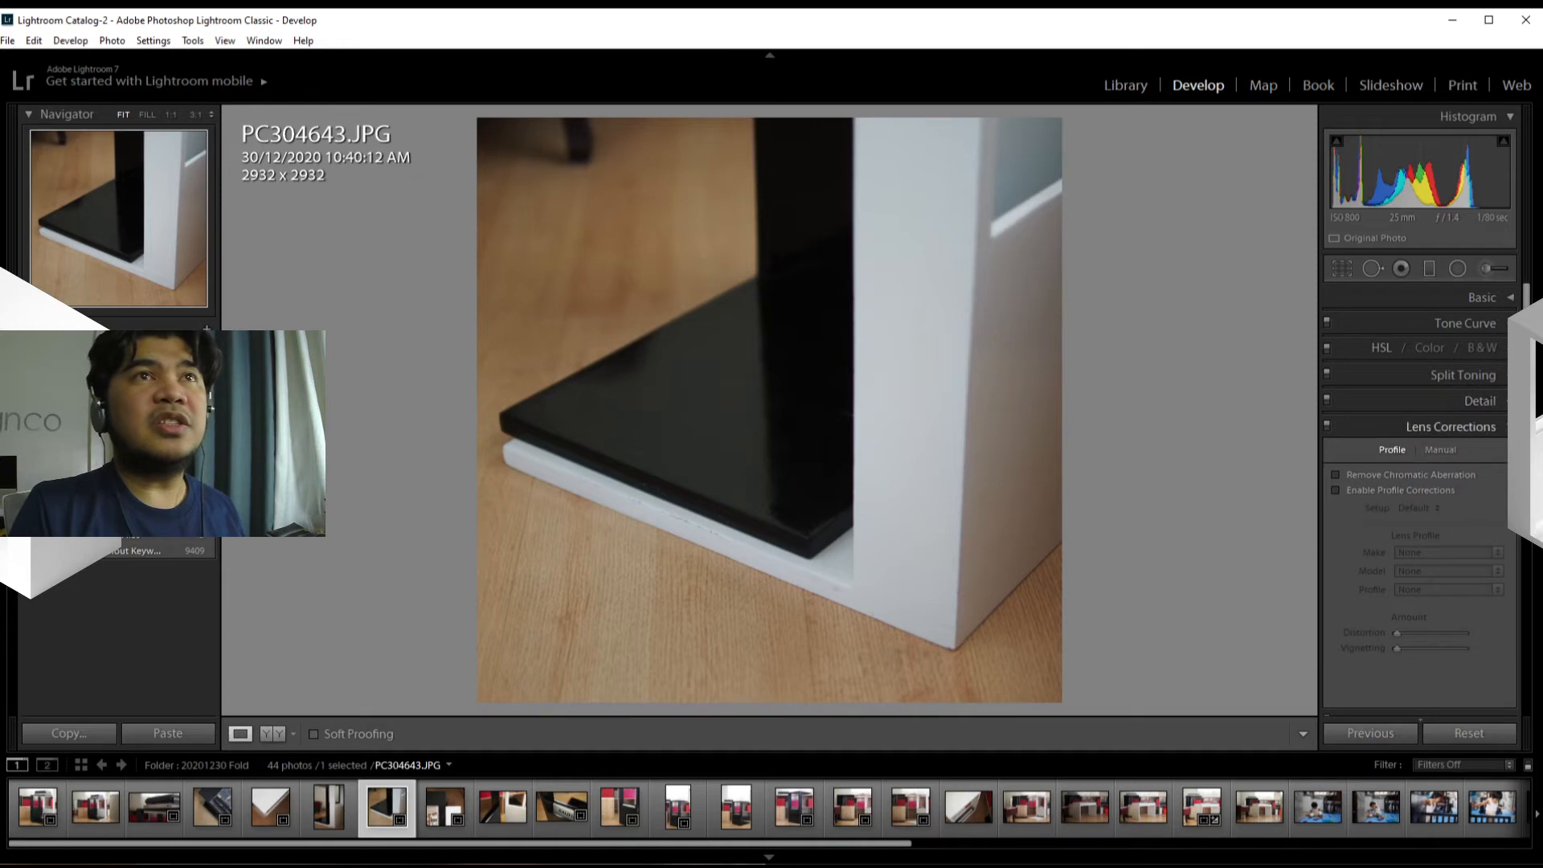
pyautogui.click(1510, 427)
pyautogui.click(1510, 452)
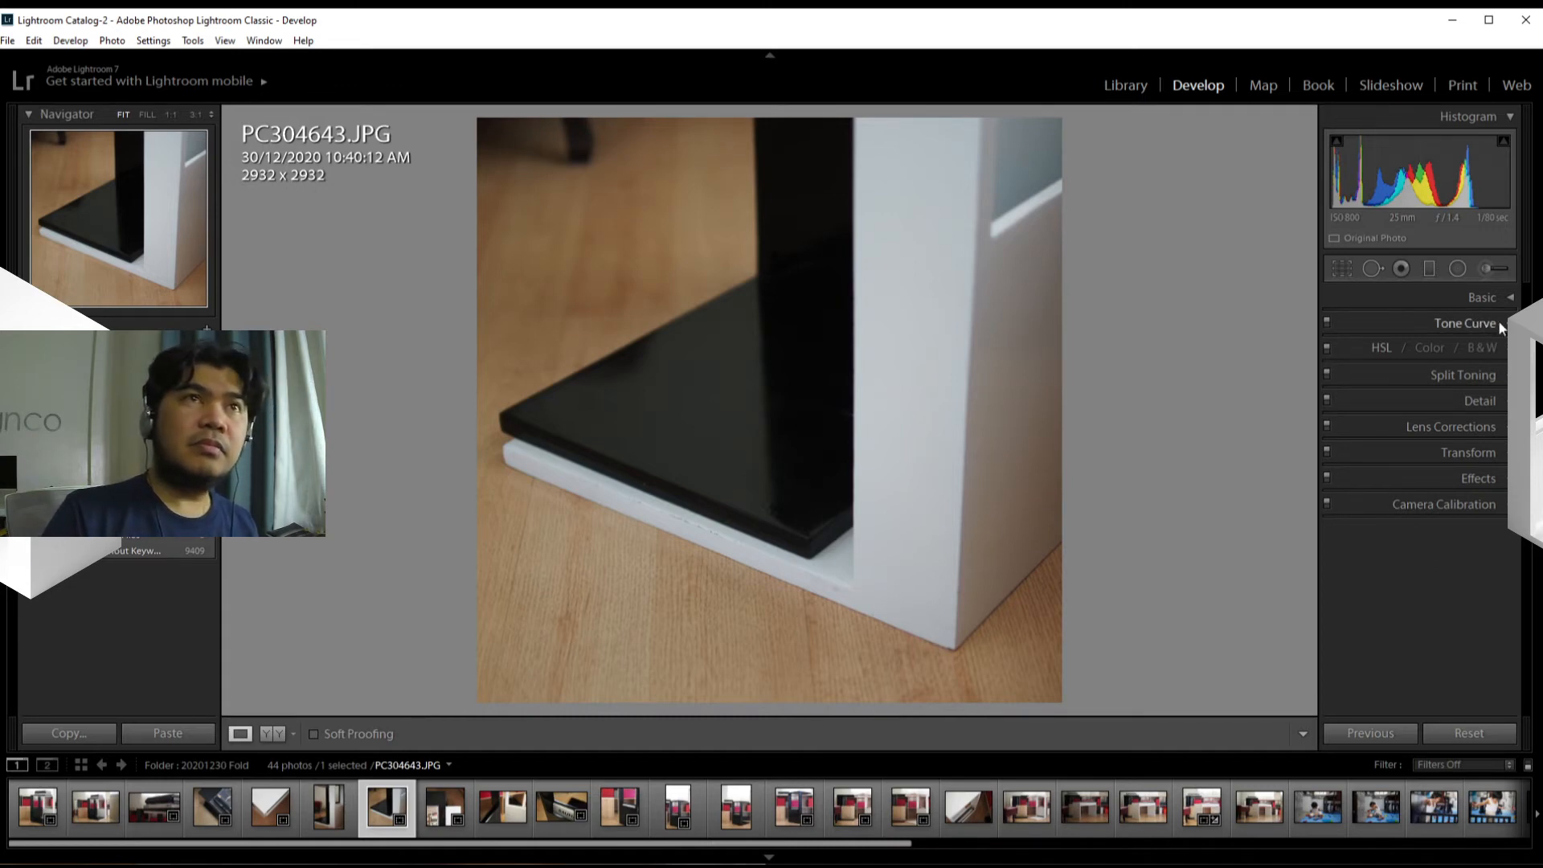
# Step: Review the Basic, Tone Curve and HSL adjustment controls one after another, leaving the HSL section expanded
pyautogui.click(1509, 298)
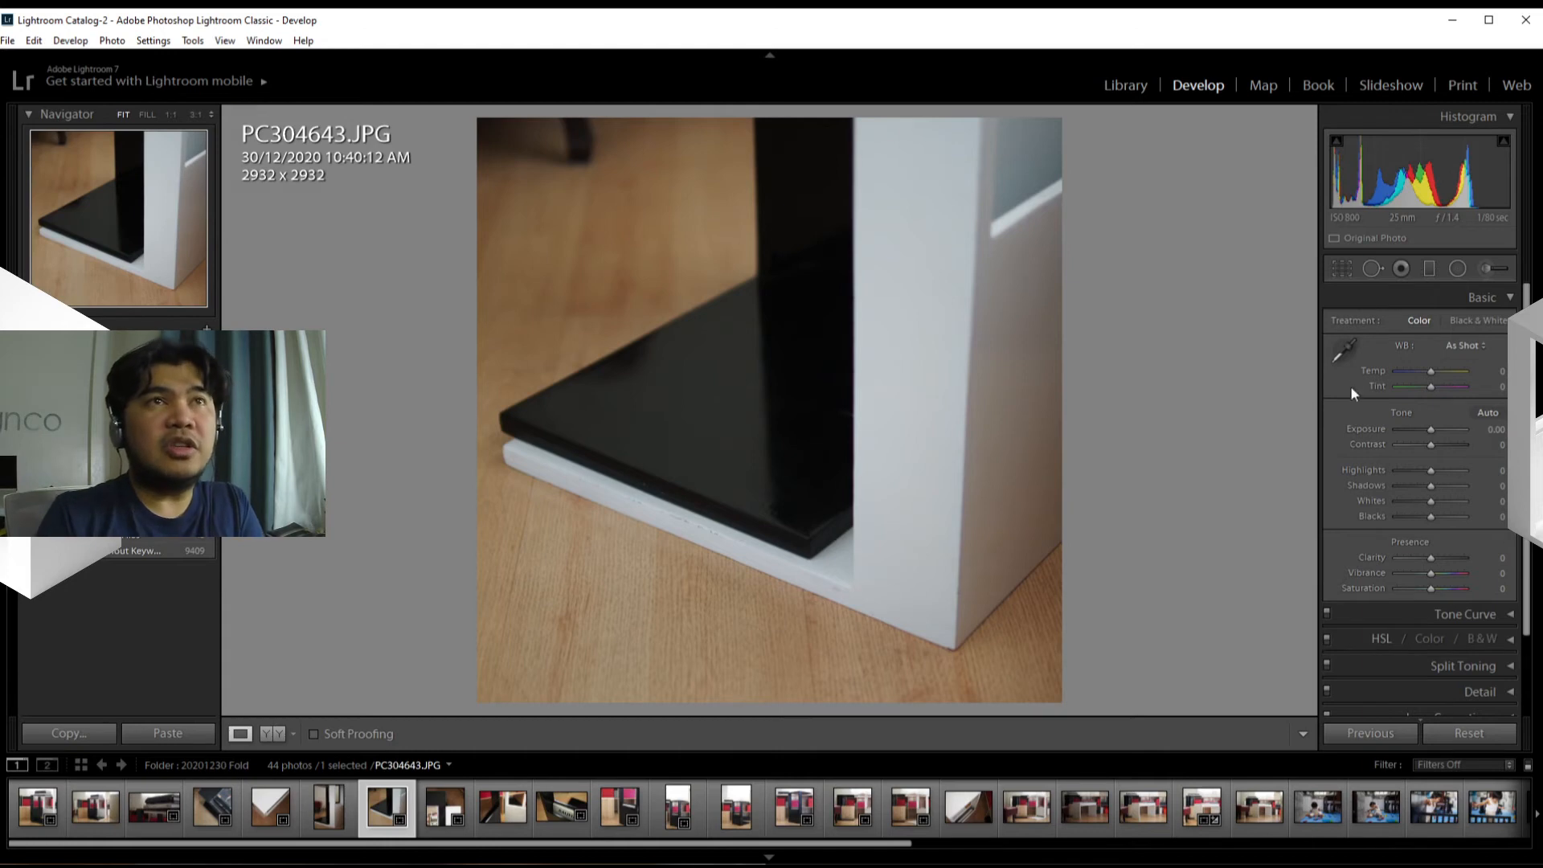
pyautogui.click(1511, 298)
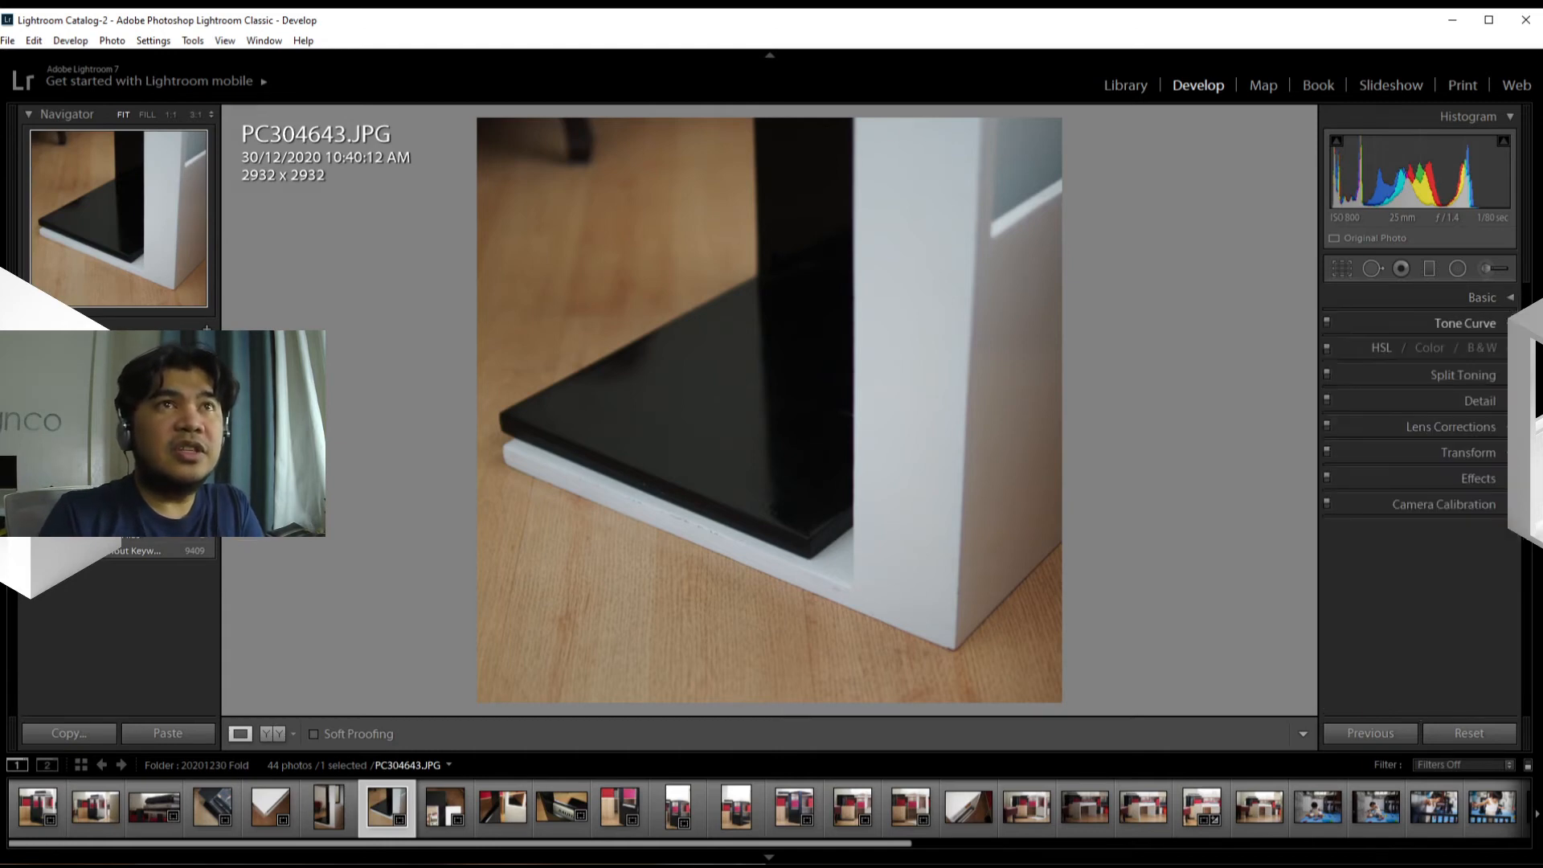
pyautogui.click(1493, 324)
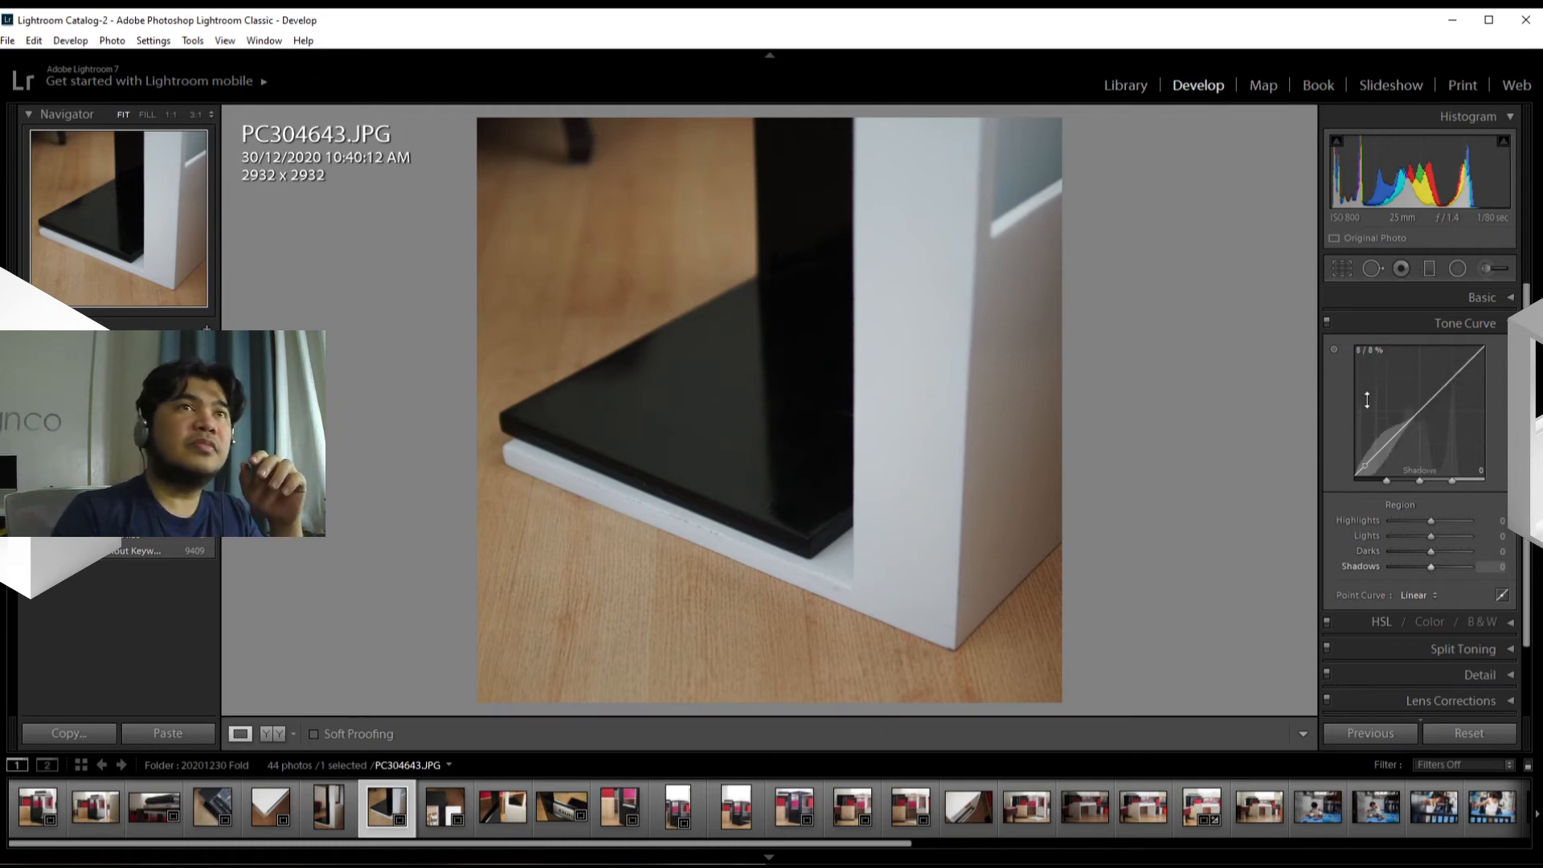
pyautogui.click(1329, 321)
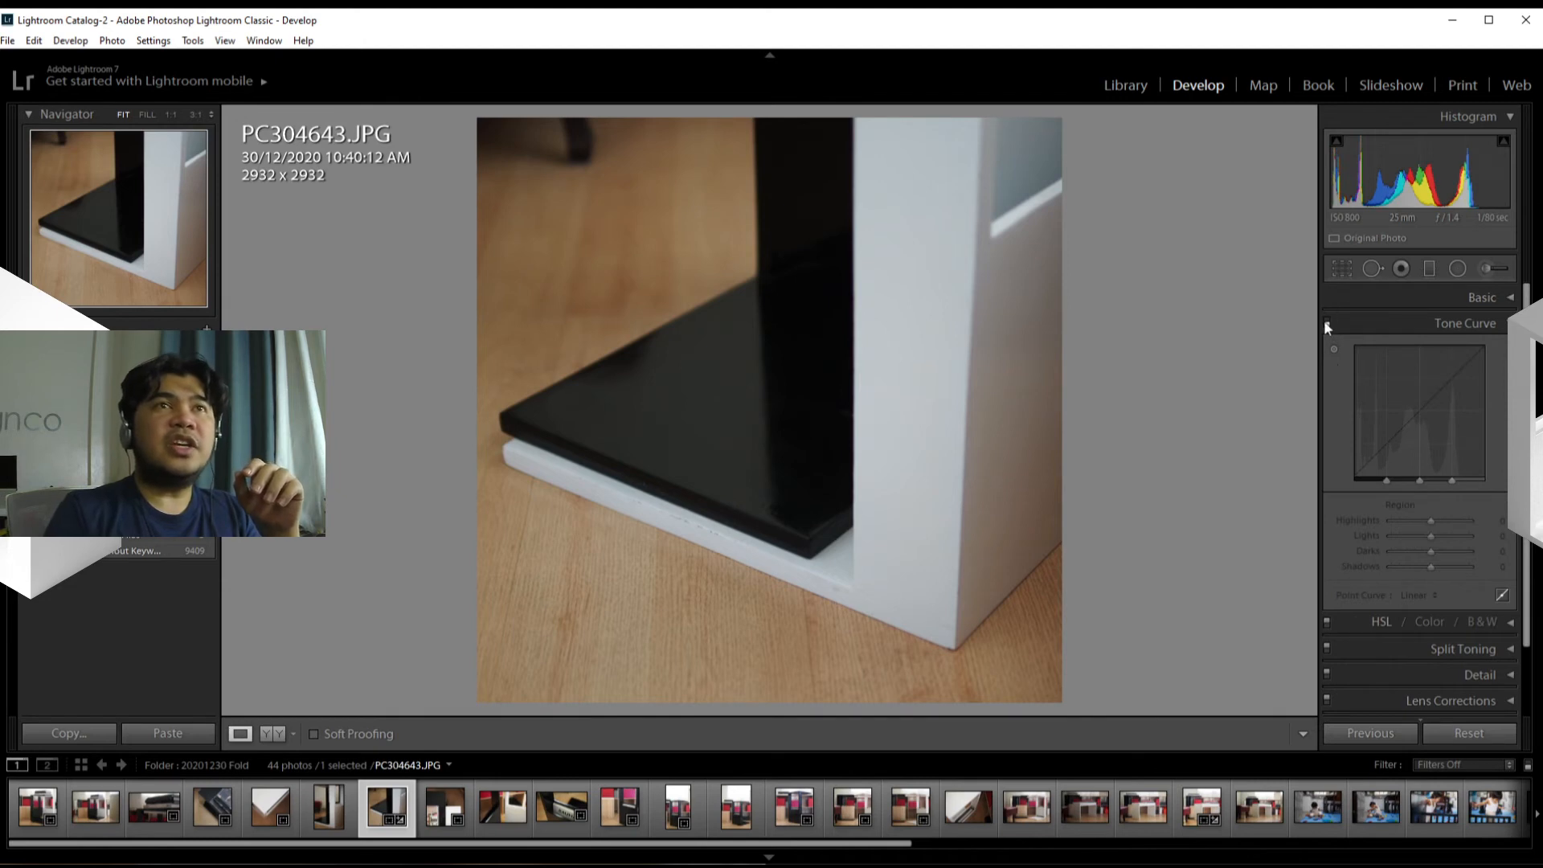
pyautogui.click(1333, 320)
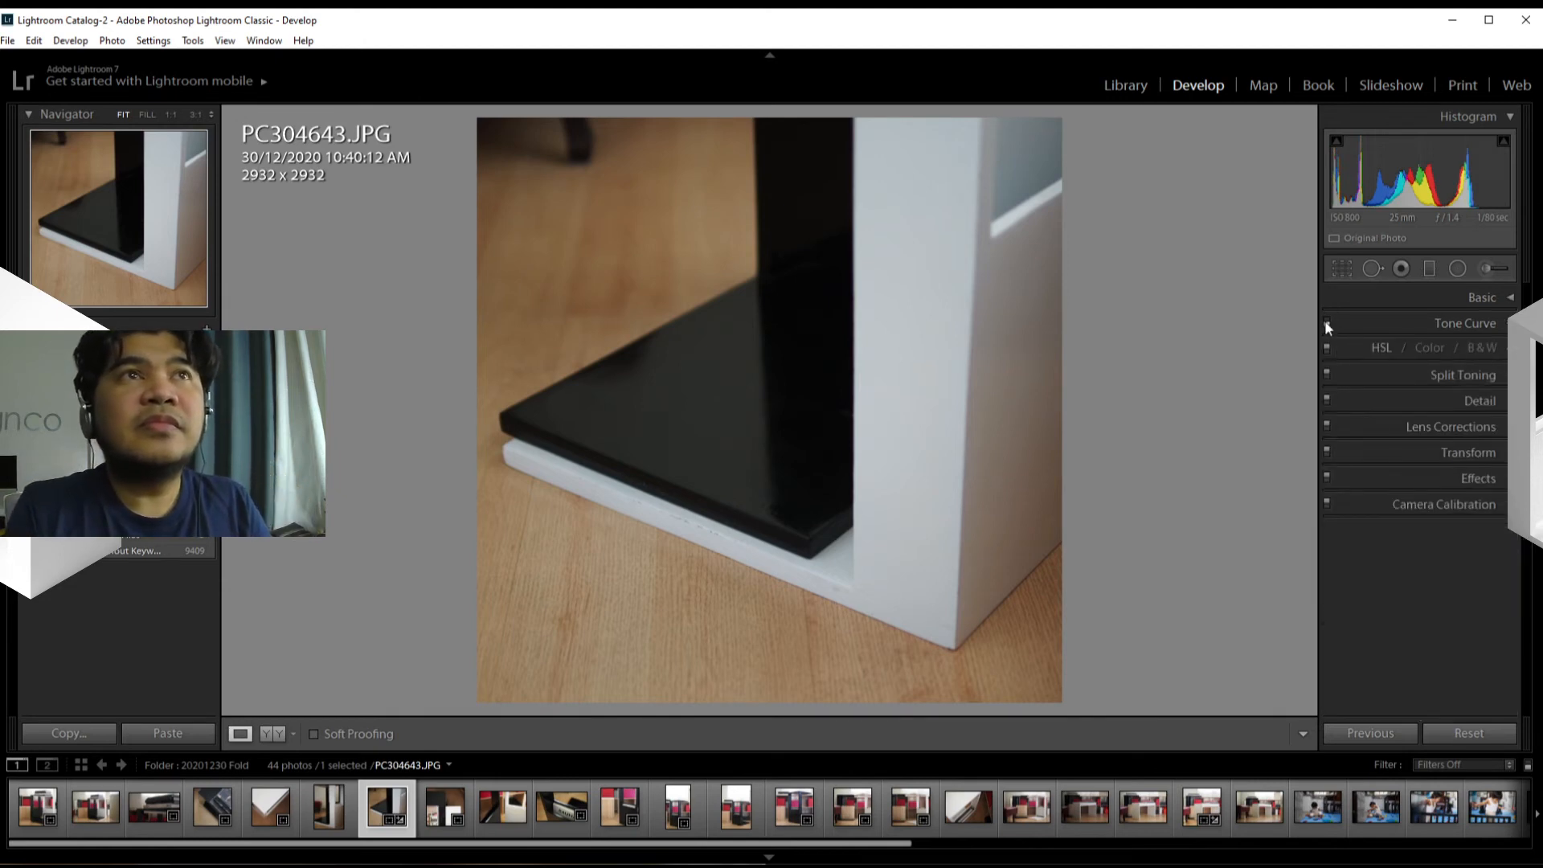
pyautogui.click(1381, 347)
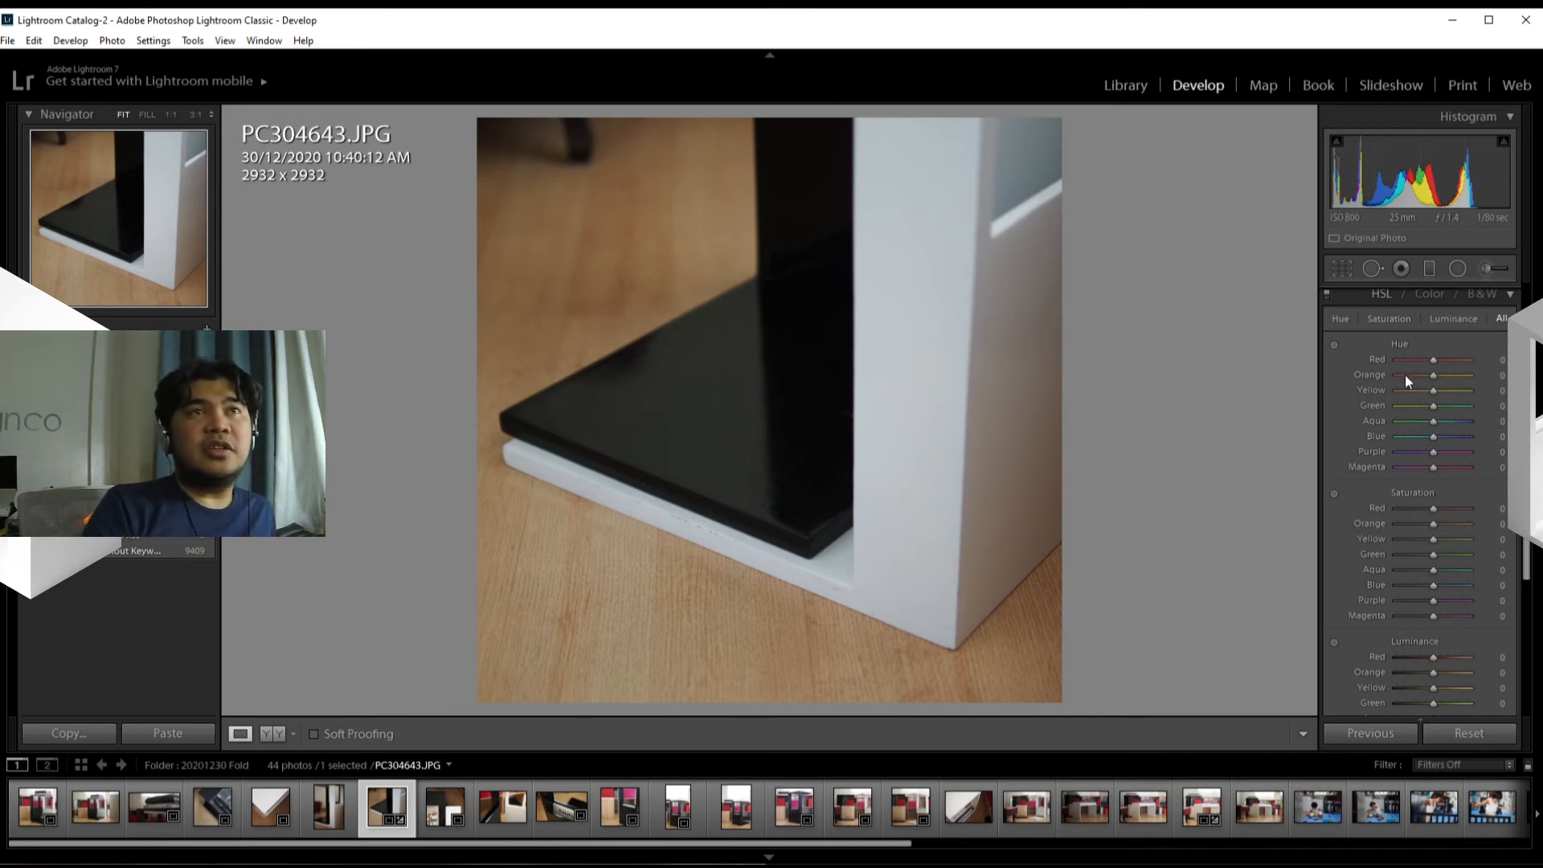
# Step: Try the Orange and Yellow saturation sliders at +100 in the HSL section, and return both to 0
pyautogui.moveTo(1528, 351)
pyautogui.mouseDown()
pyautogui.moveTo(1530, 480)
pyautogui.moveTo(1536, 355)
pyautogui.mouseUp()
pyautogui.scroll(2, 1536, 357)
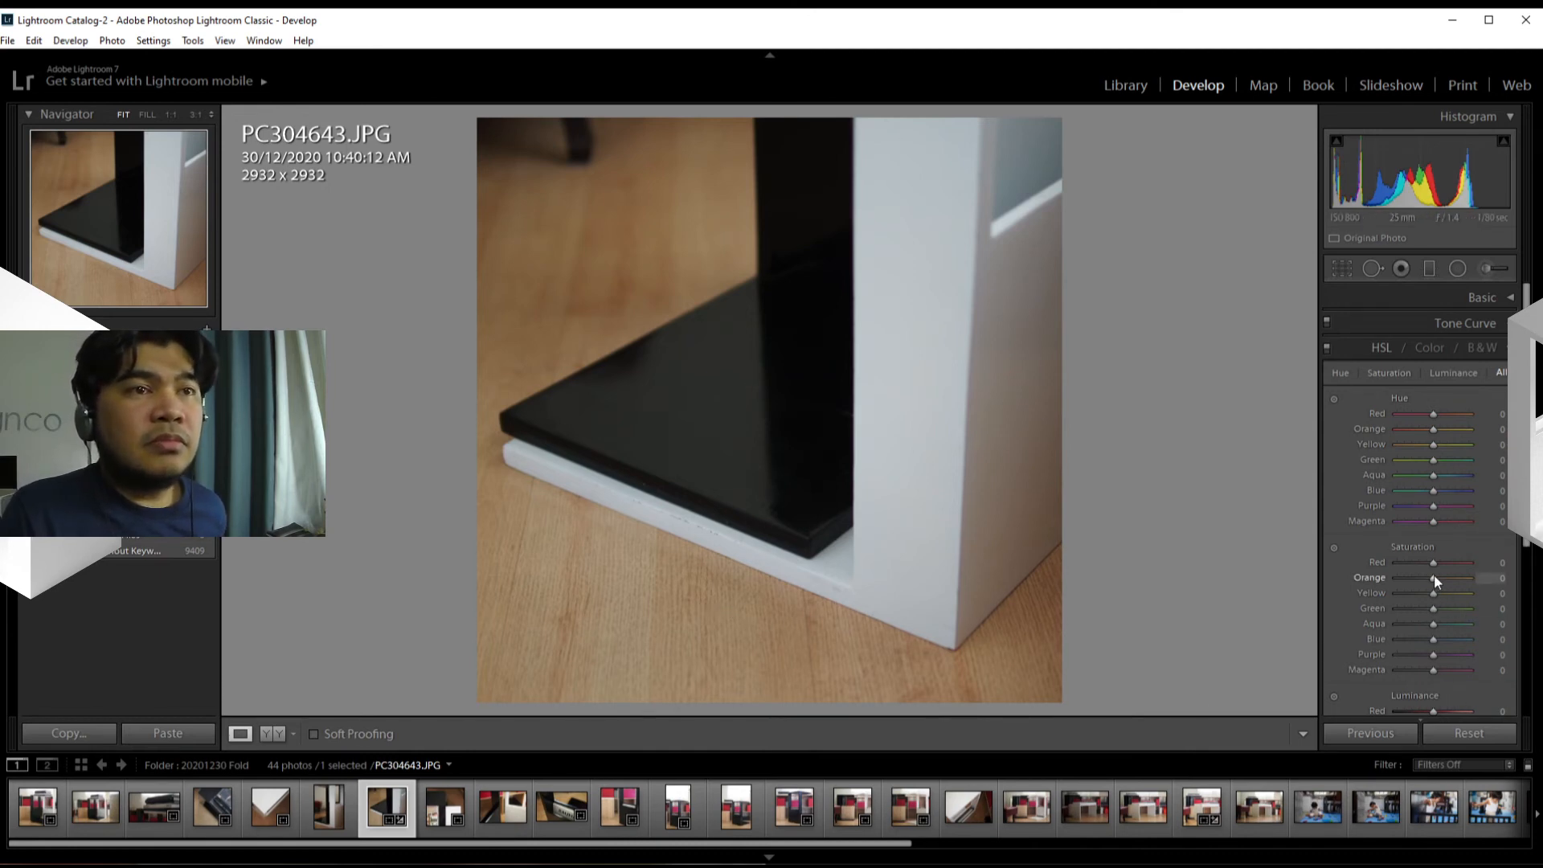
pyautogui.moveTo(1439, 572); pyautogui.dragTo(1498, 593)
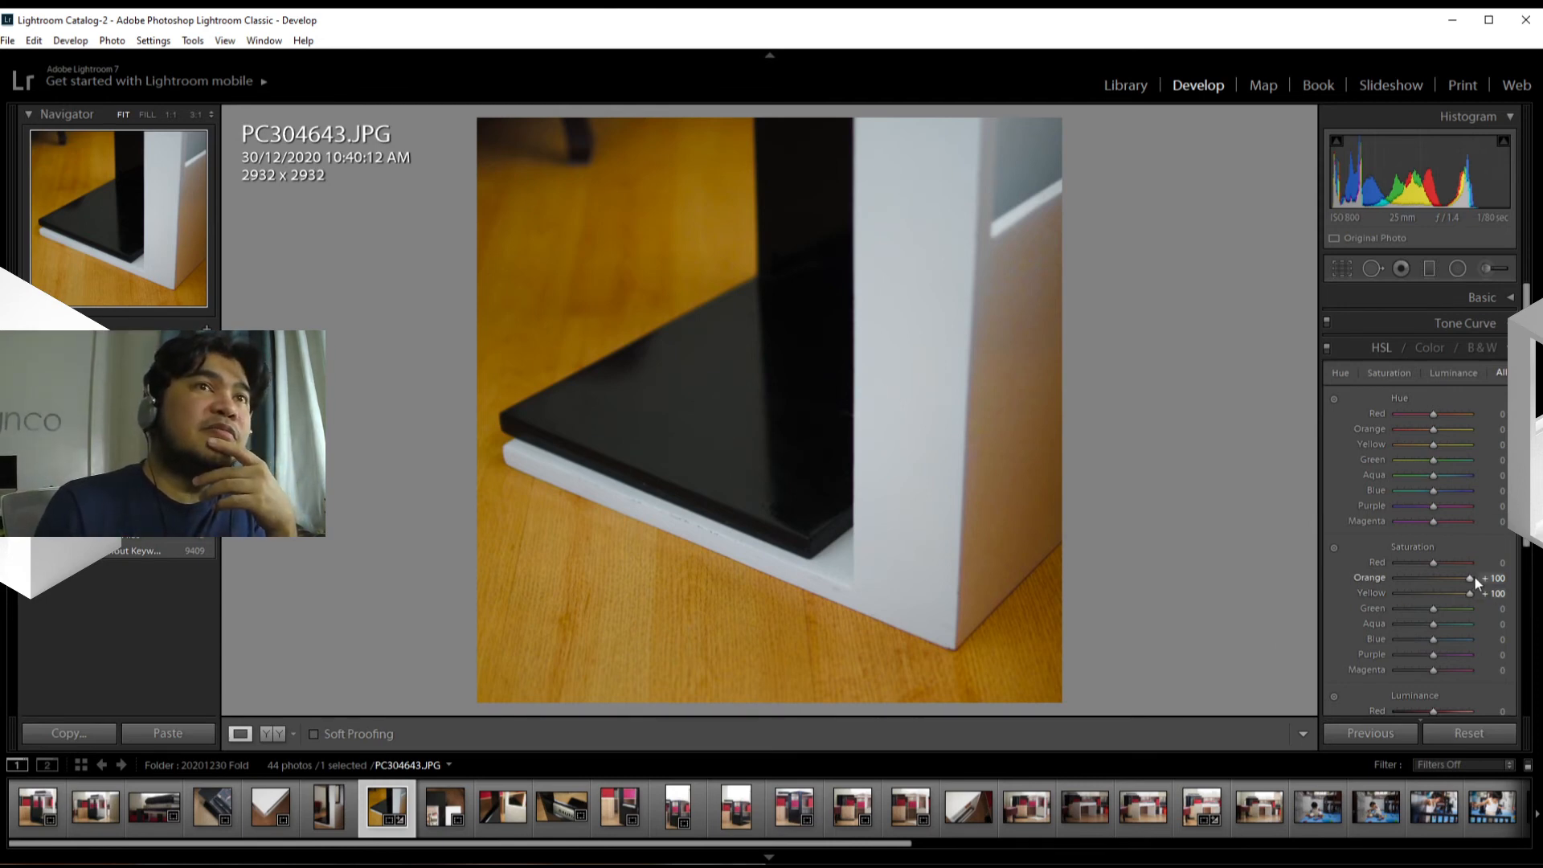
pyautogui.moveTo(1473, 579); pyautogui.dragTo(1432, 593)
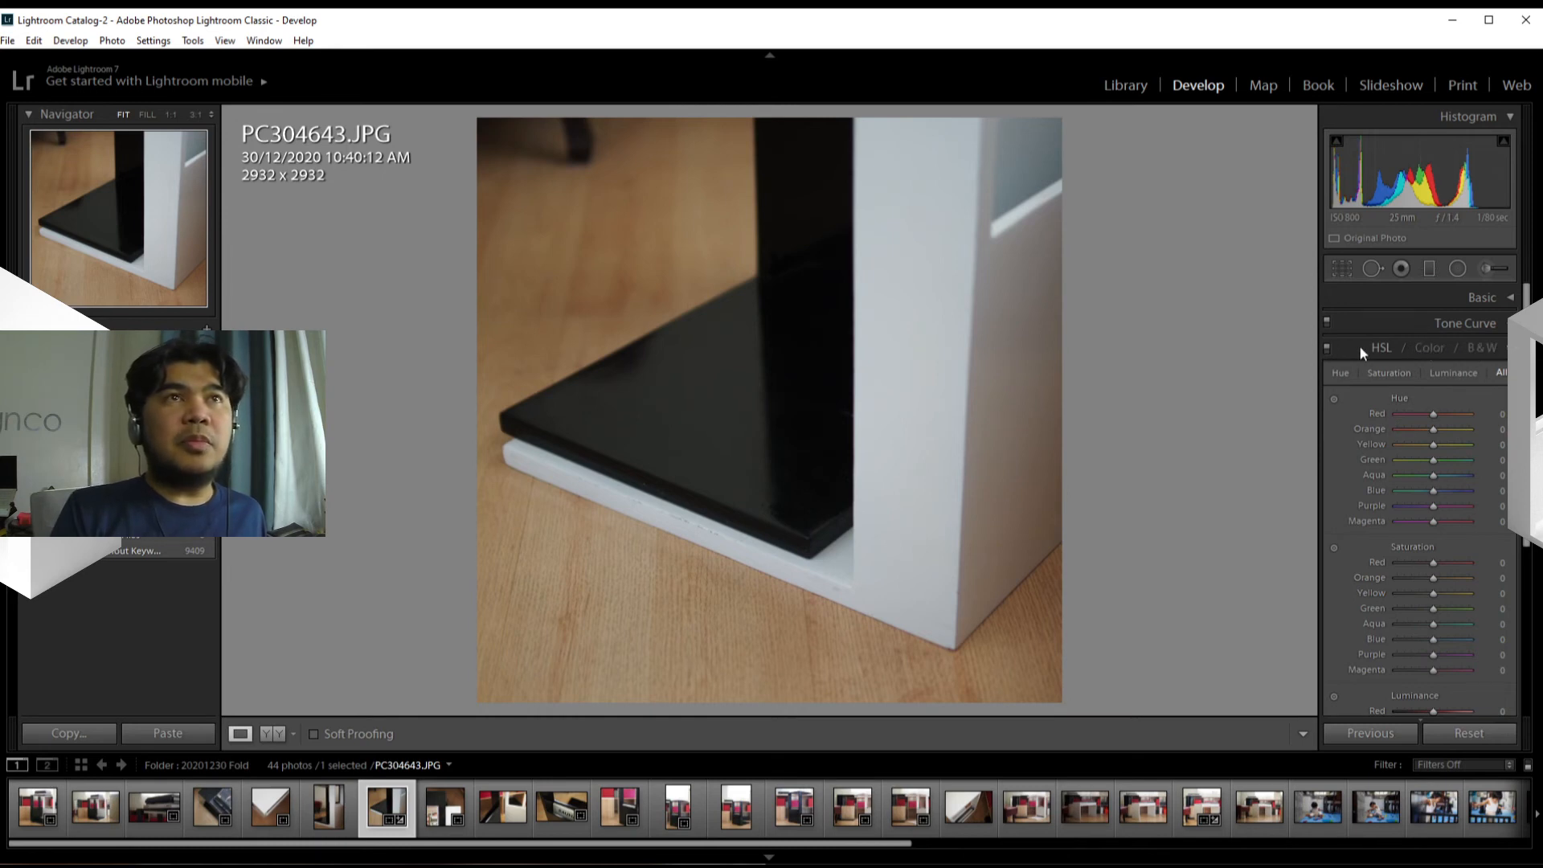
# Step: Show the Color version of the HSL adjustments and convert the photo to black and white with the B&W mix
pyautogui.click(1429, 351)
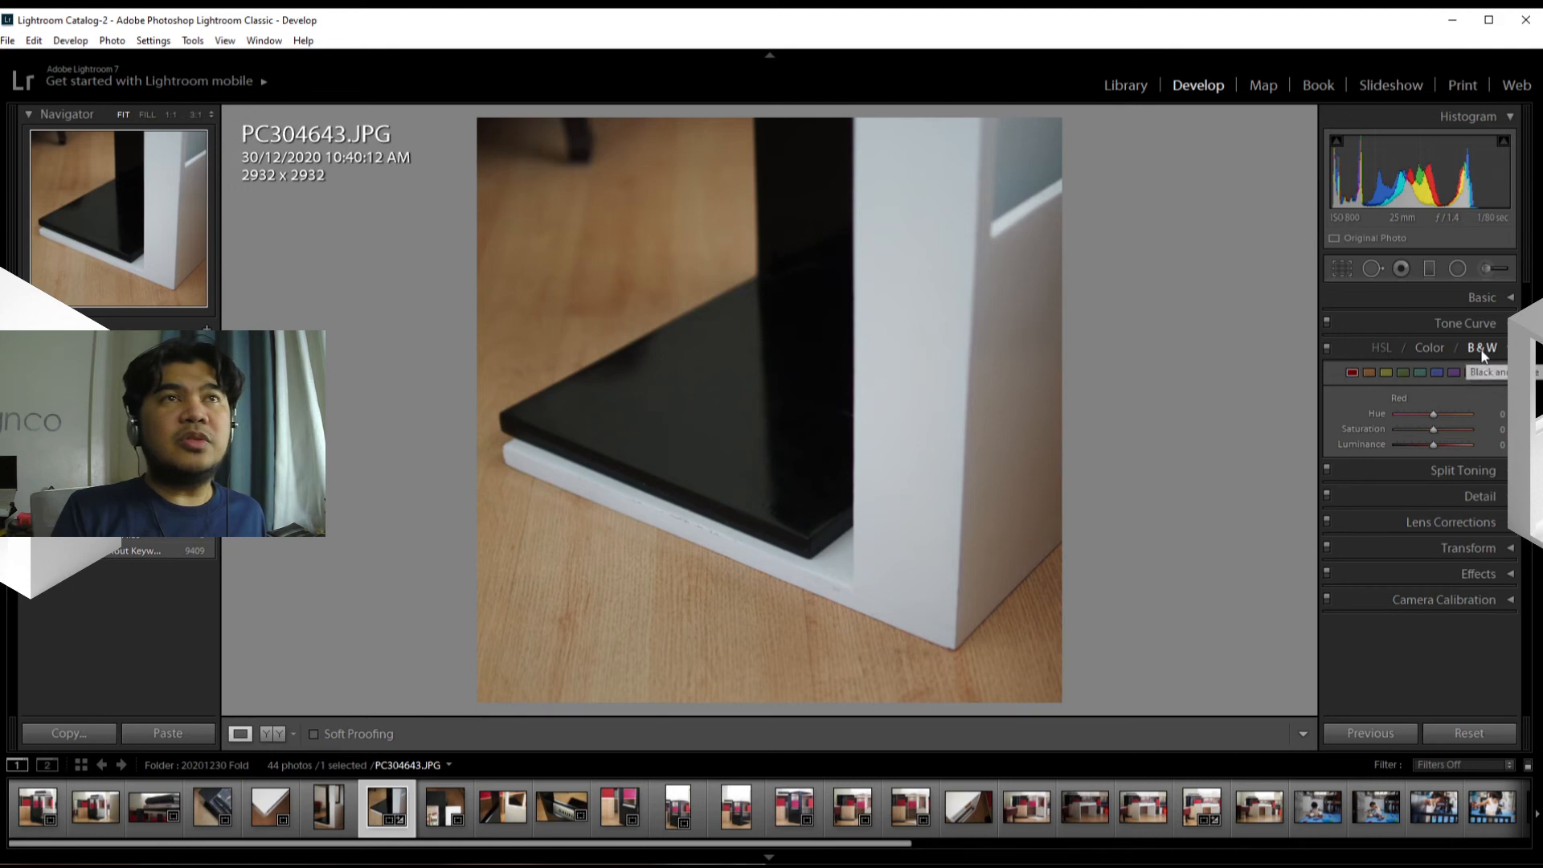
pyautogui.click(1480, 349)
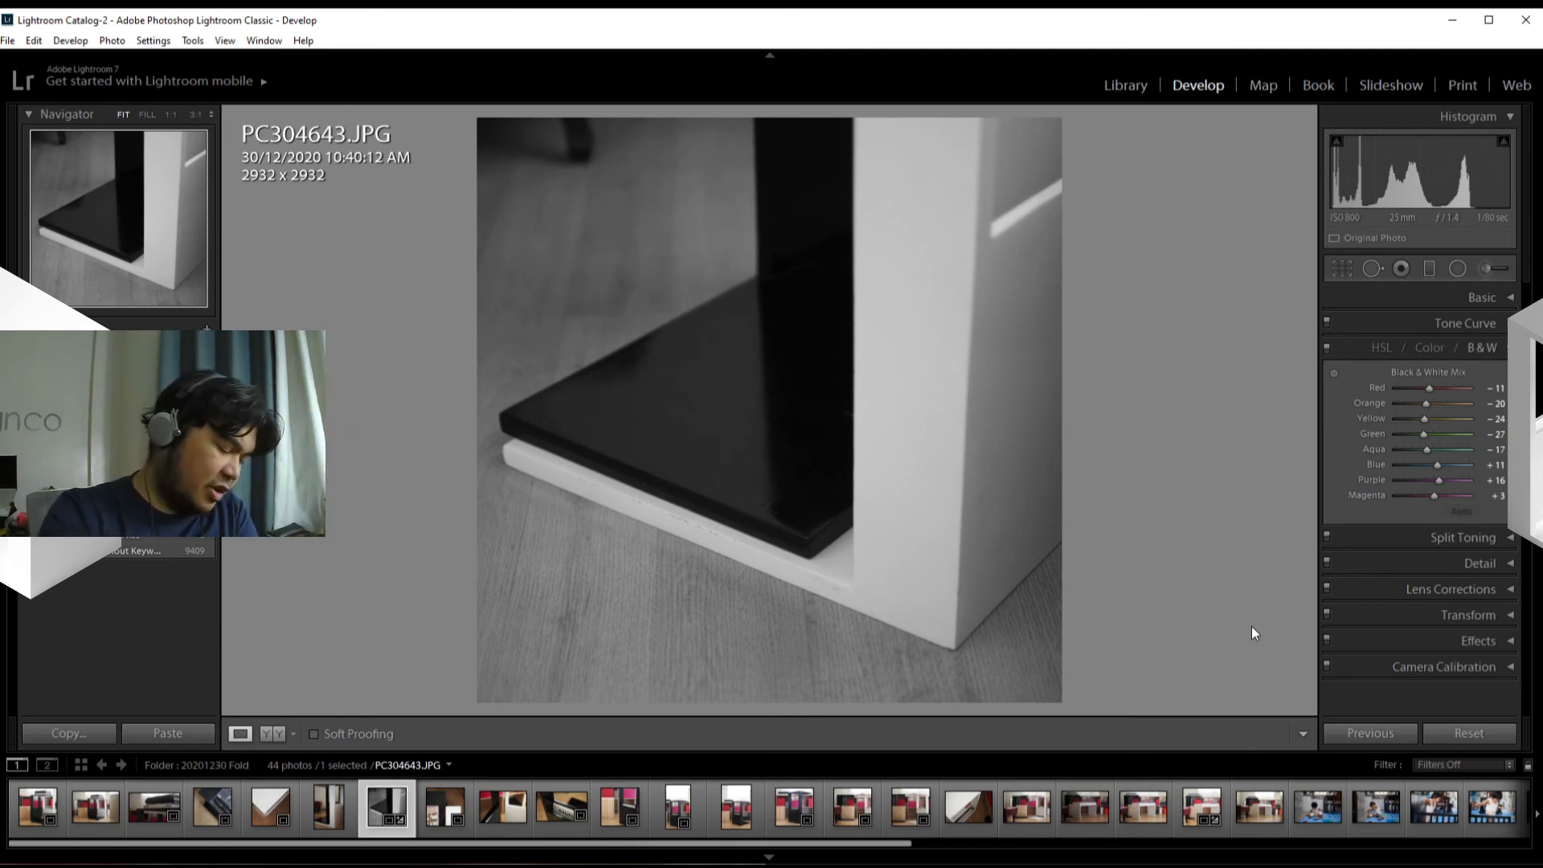
# Step: View the photo in the Library's Grid, Loupe and Survey views, one after another
pyautogui.press('g')
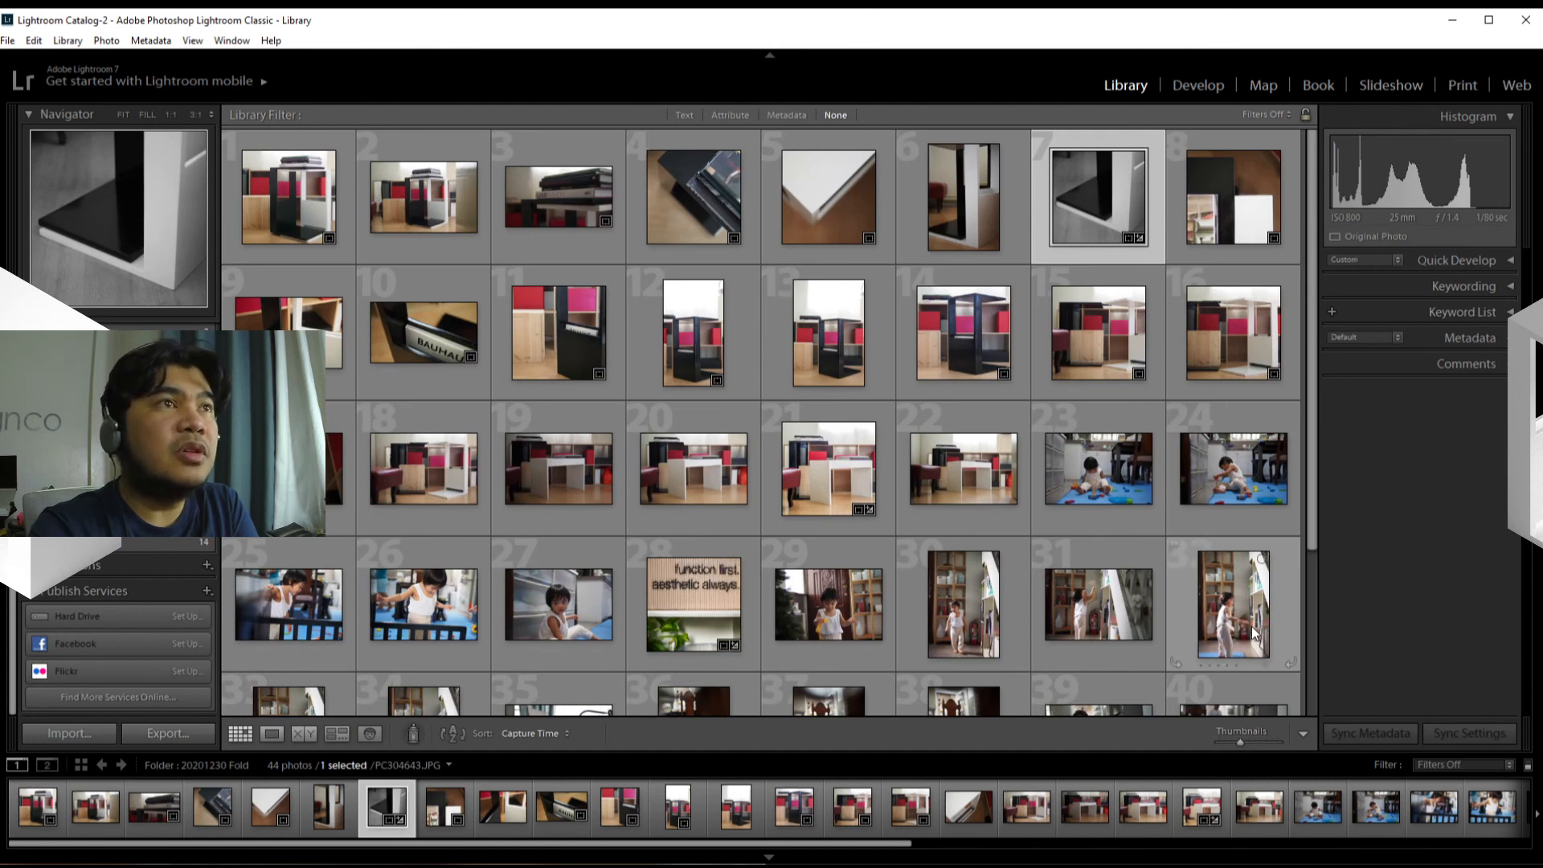
pyautogui.press('e')
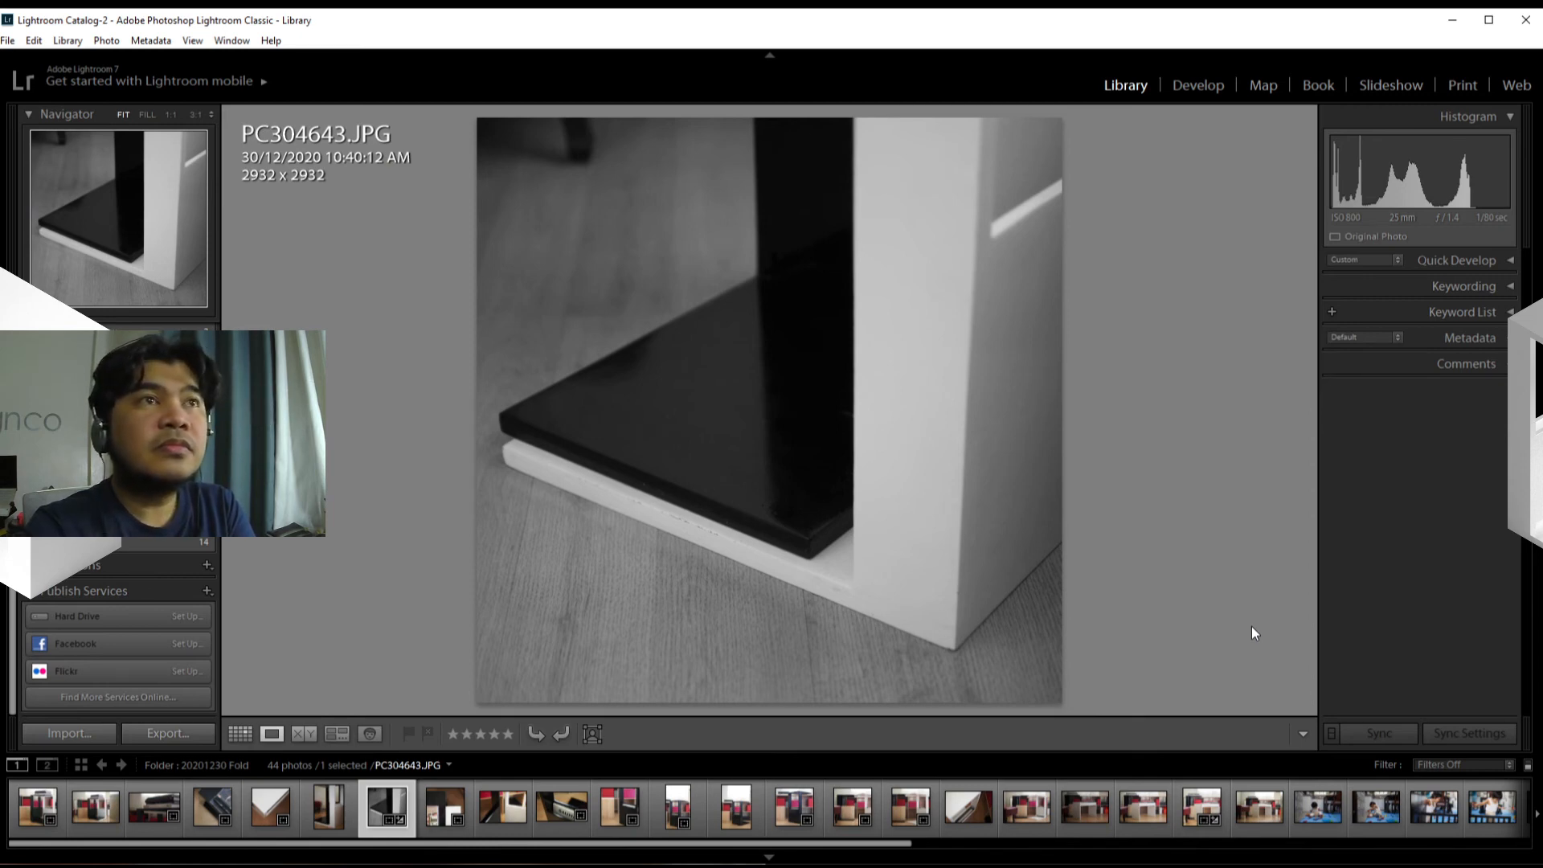
pyautogui.press('n')
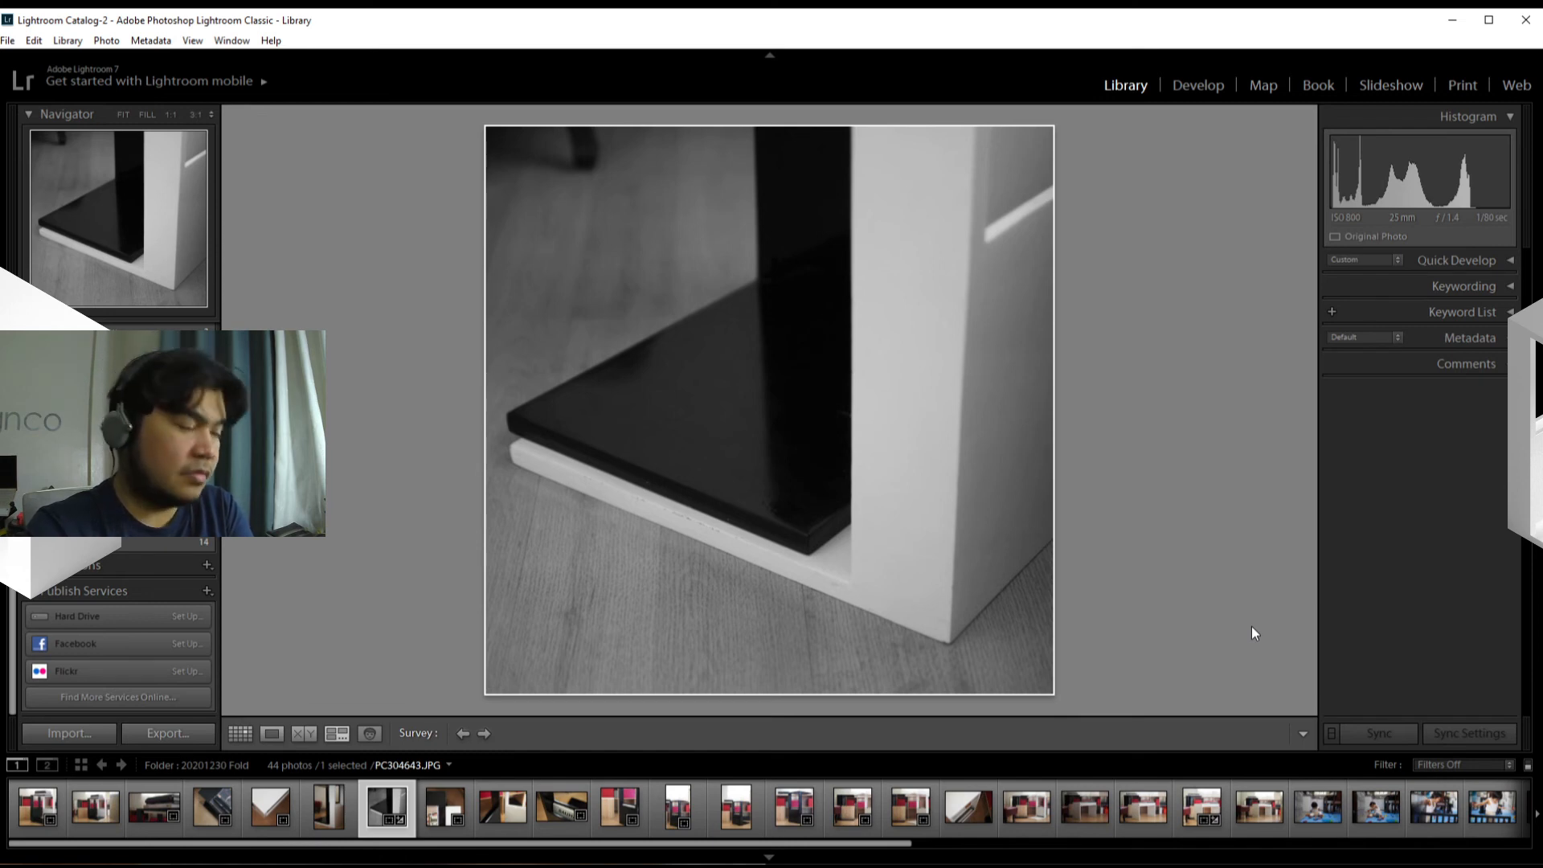
# Step: Add the photo to the Quick Collection and remove it from the collection again
pyautogui.press('b')
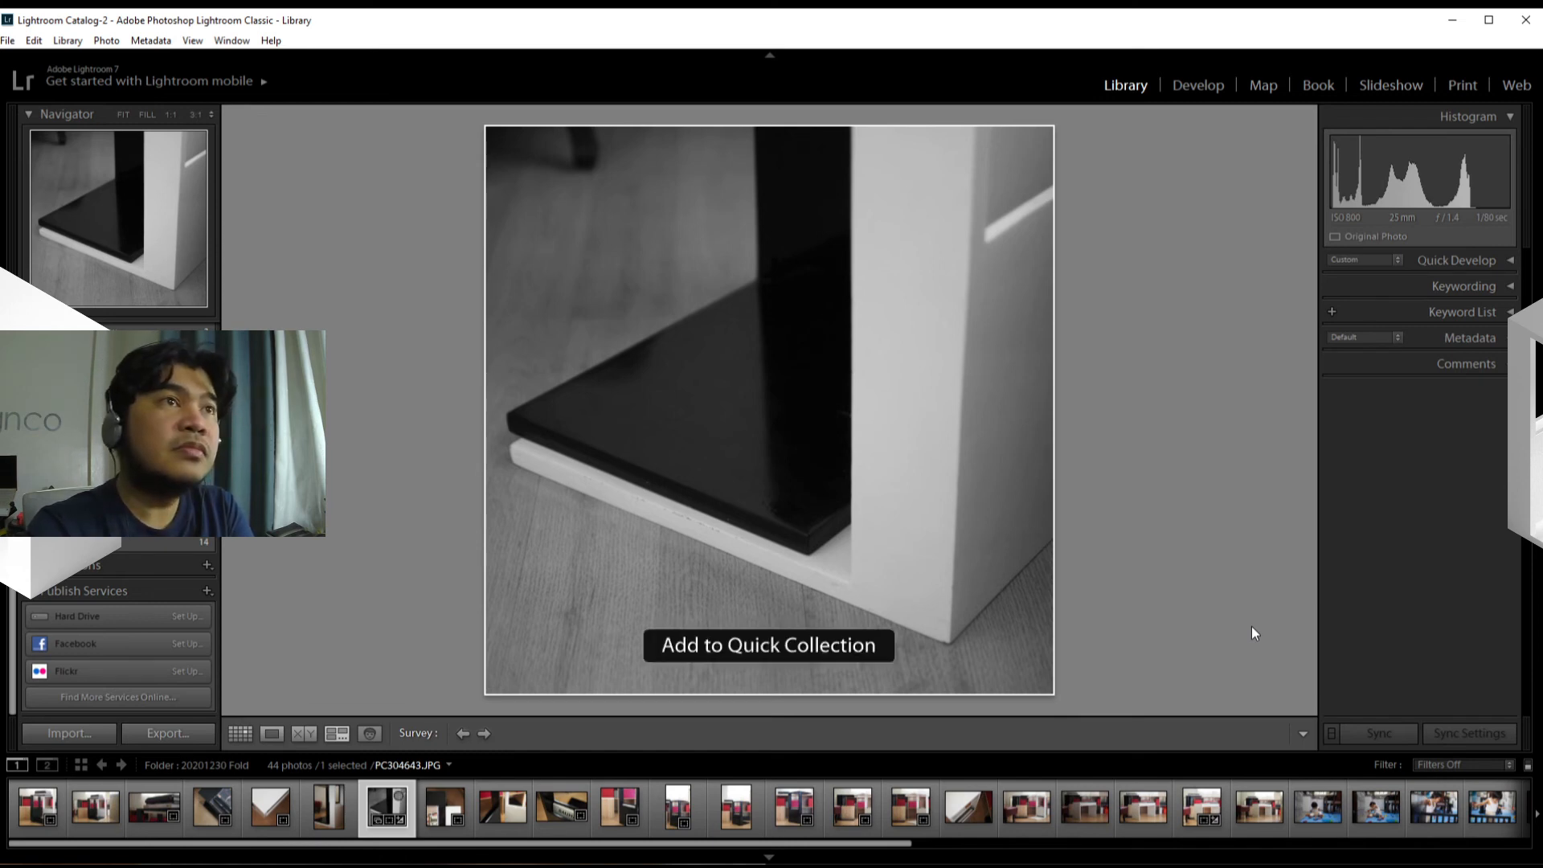
pyautogui.press('b')
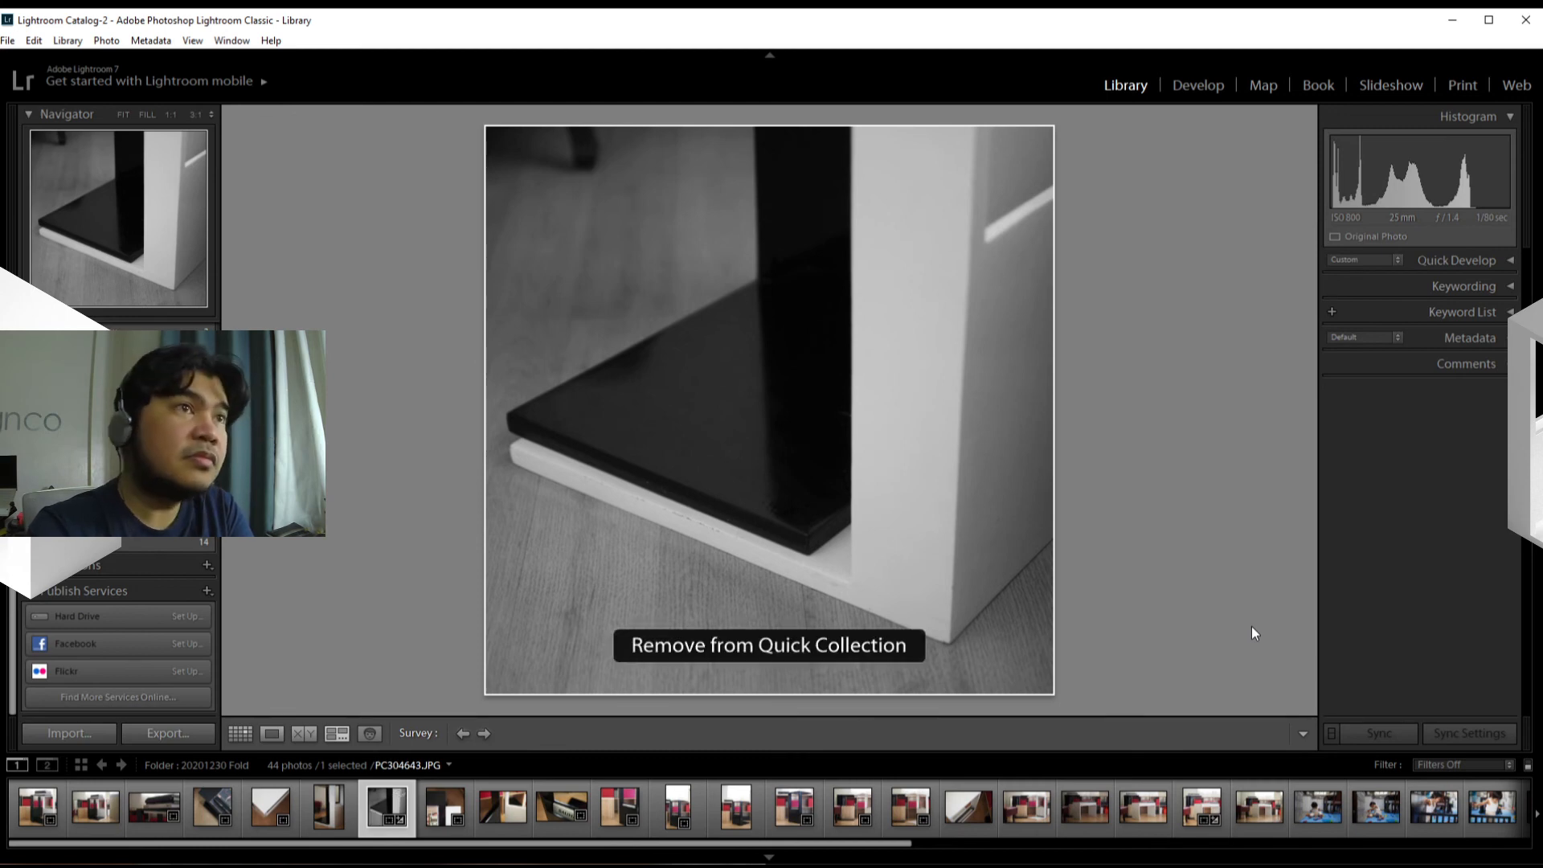
# Step: Return to Develop with the Graduated Filter open and toggle the photo between black and white and color, leaving it in color
pyautogui.press('d')
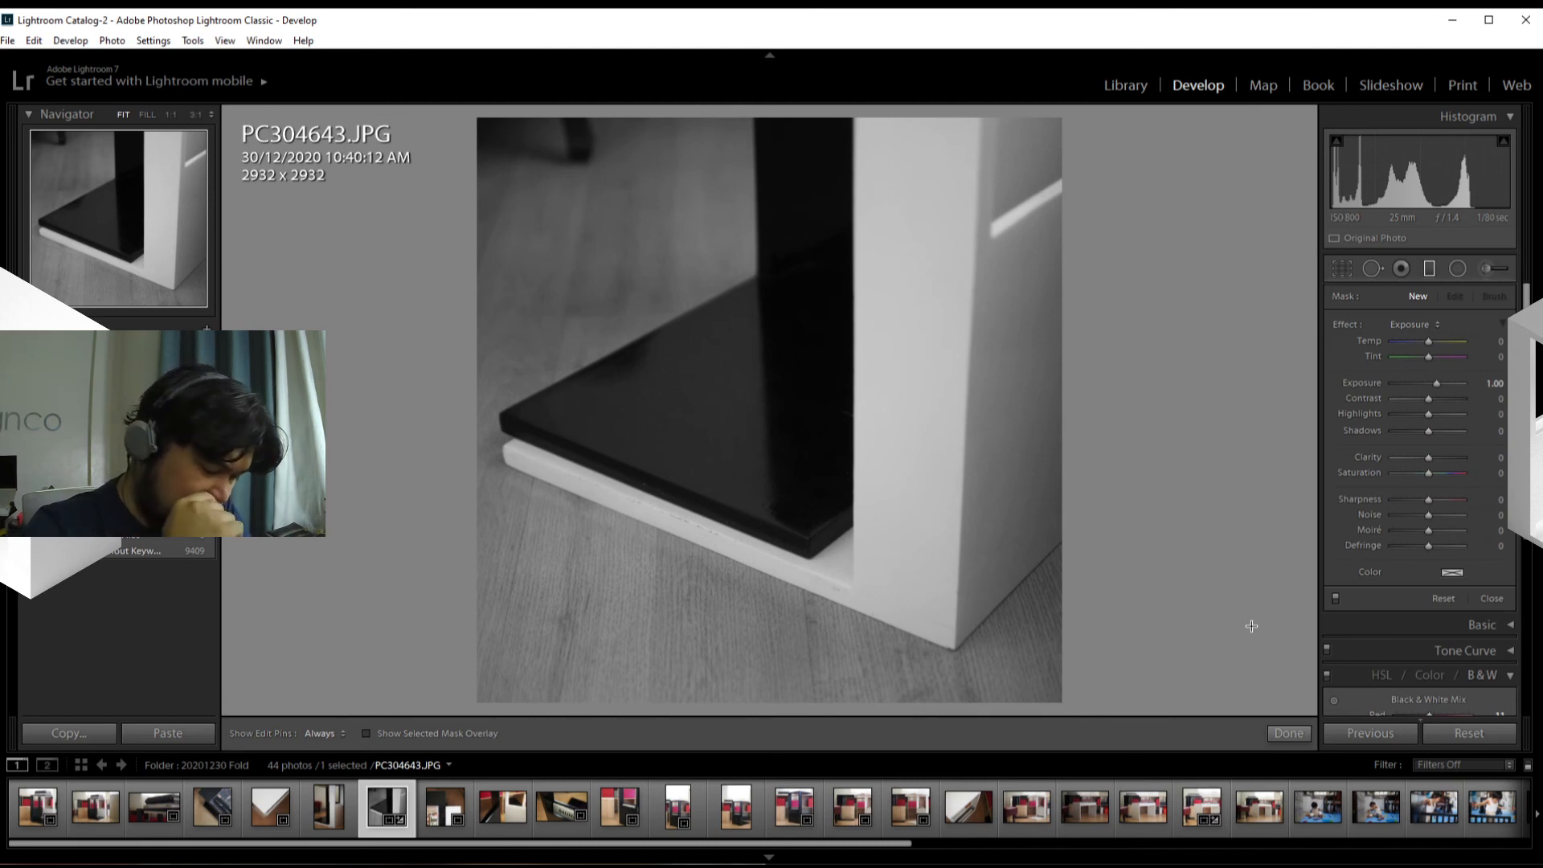
pyautogui.press('u')
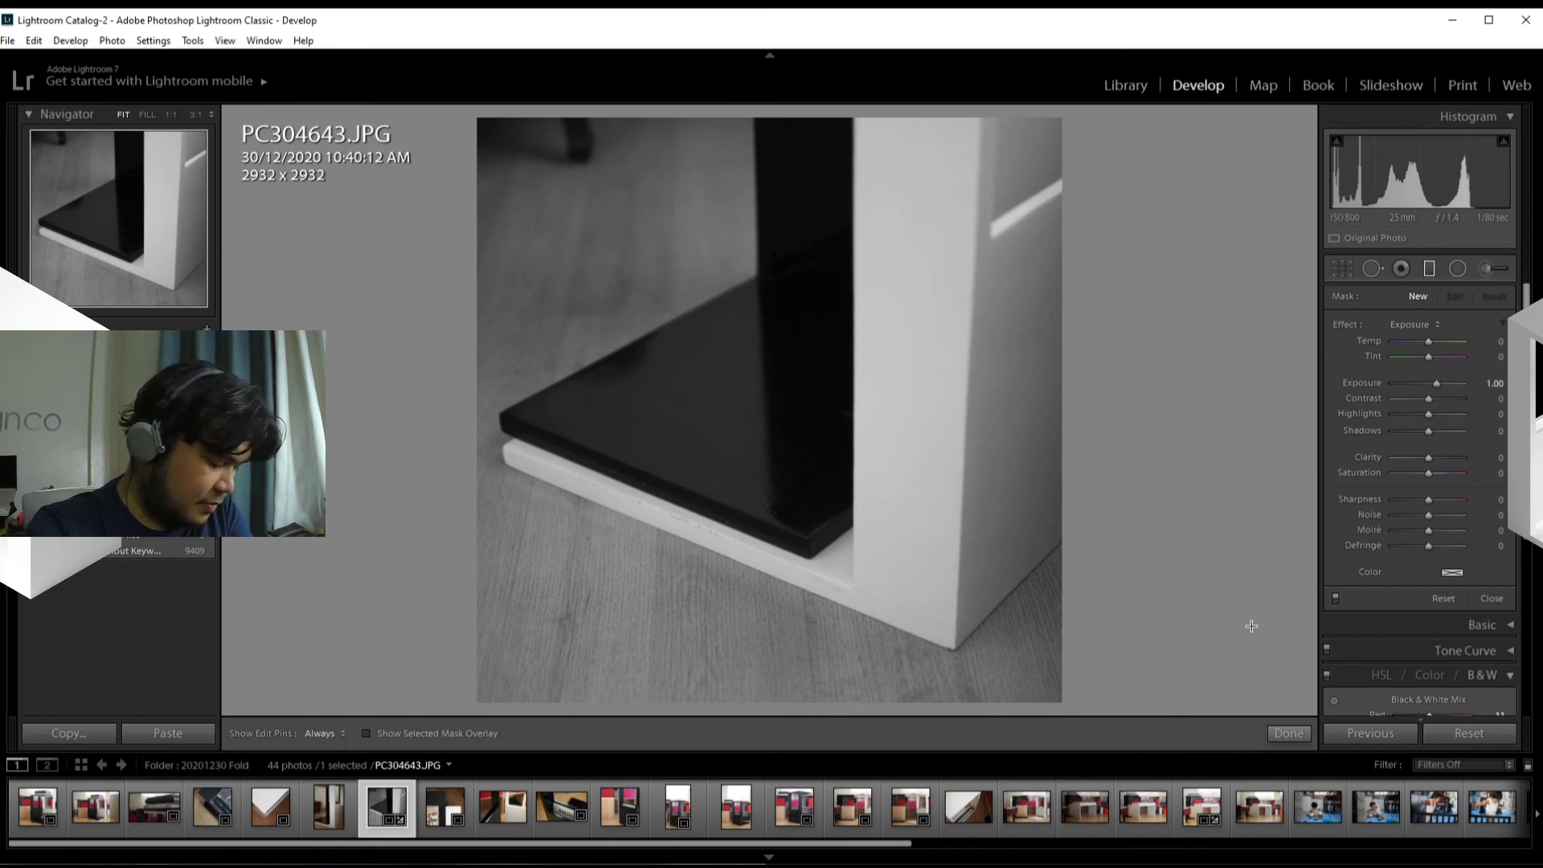
pyautogui.press('v')
pyautogui.press('v')
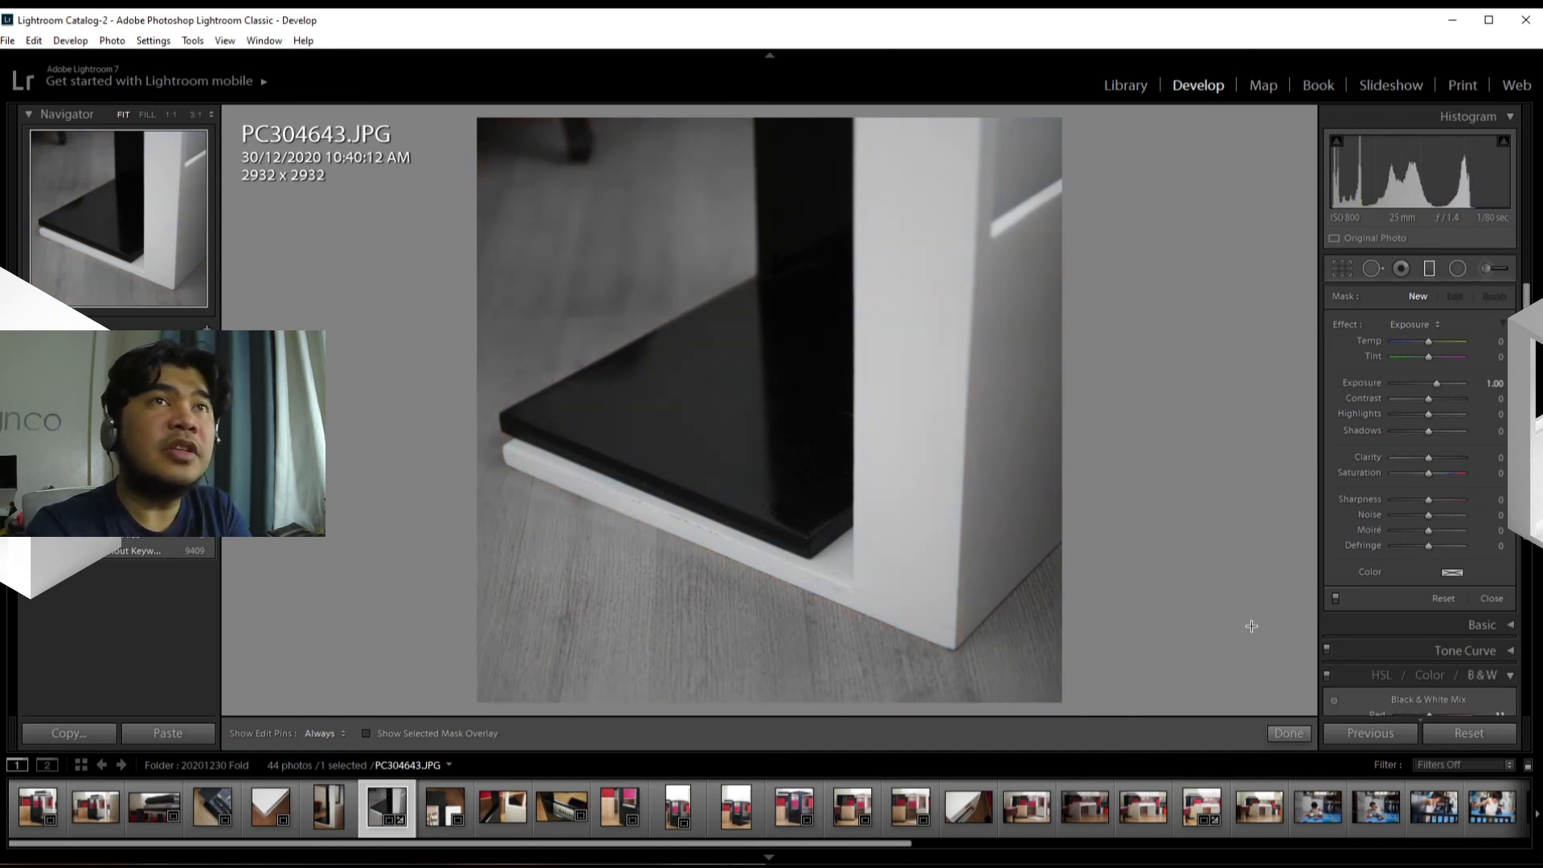
pyautogui.press('v')
pyautogui.press('v')
pyautogui.press('v')
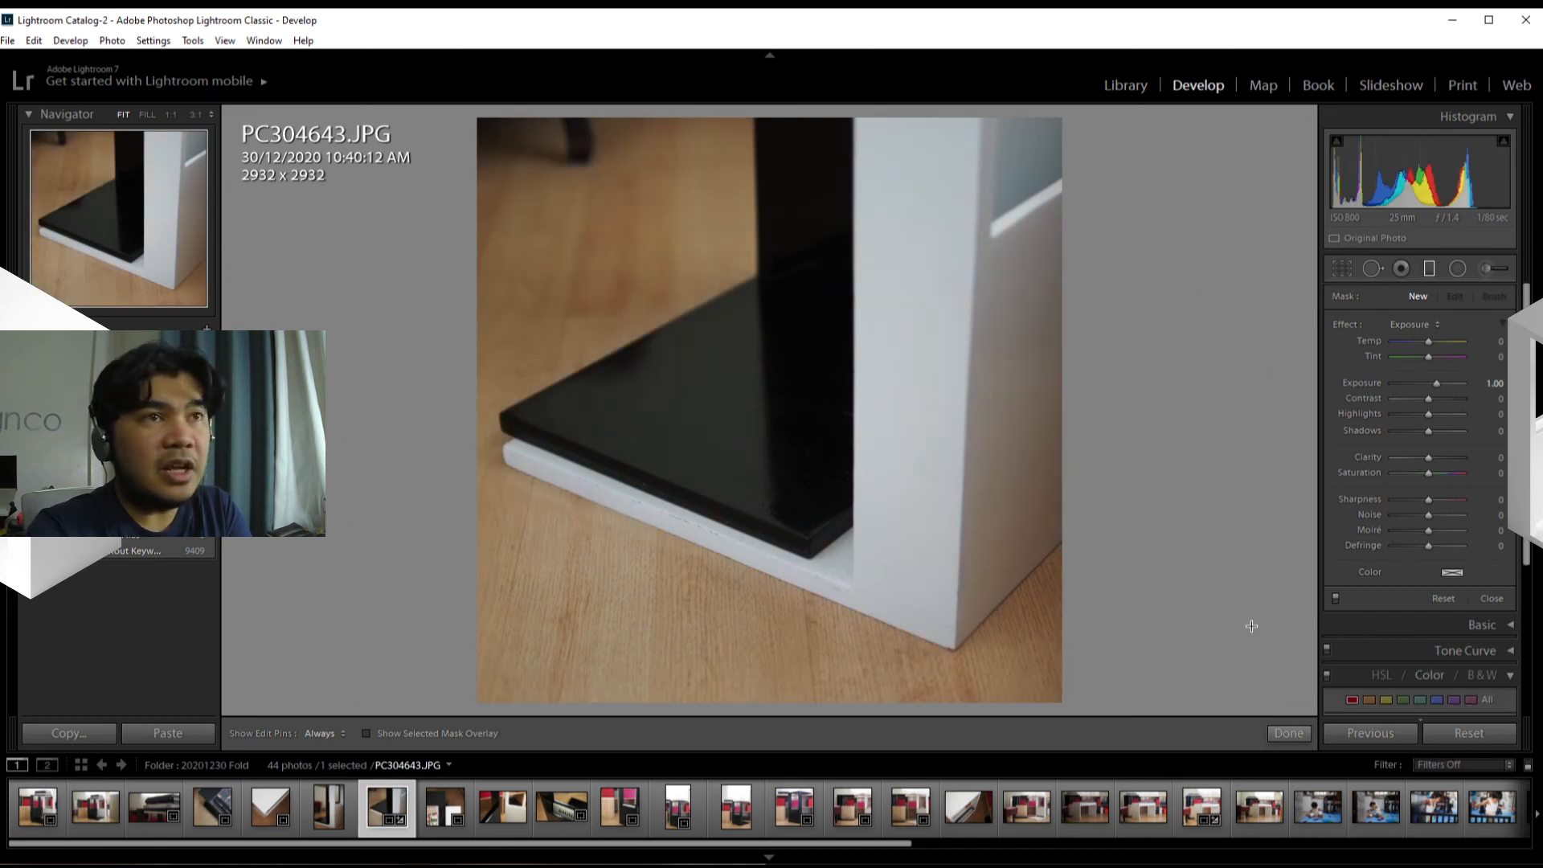
pyautogui.press('v')
pyautogui.press('v')
pyautogui.press('v')
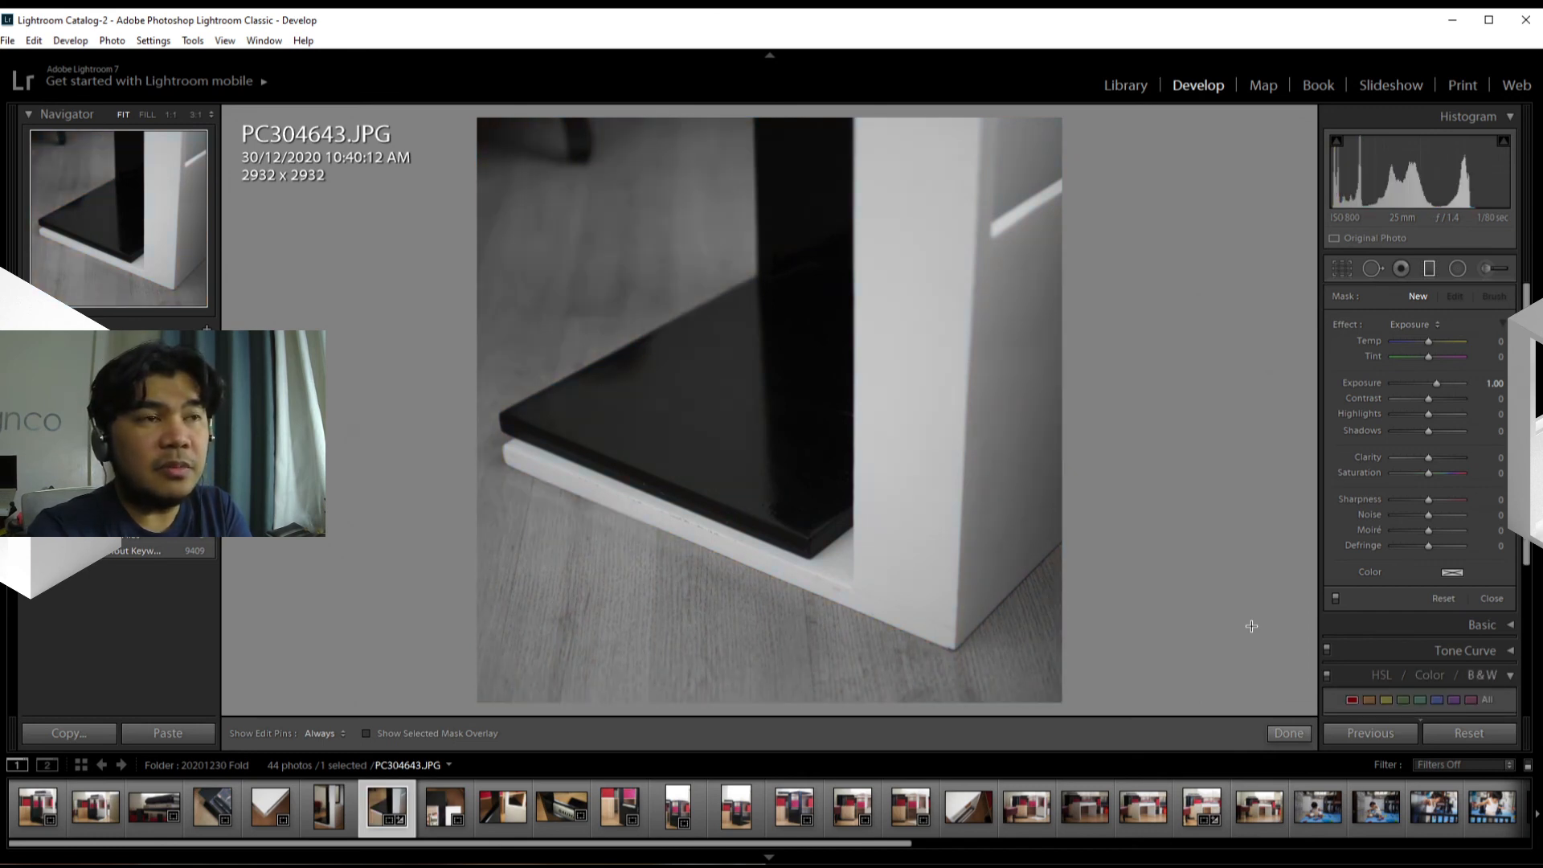
pyautogui.press('v')
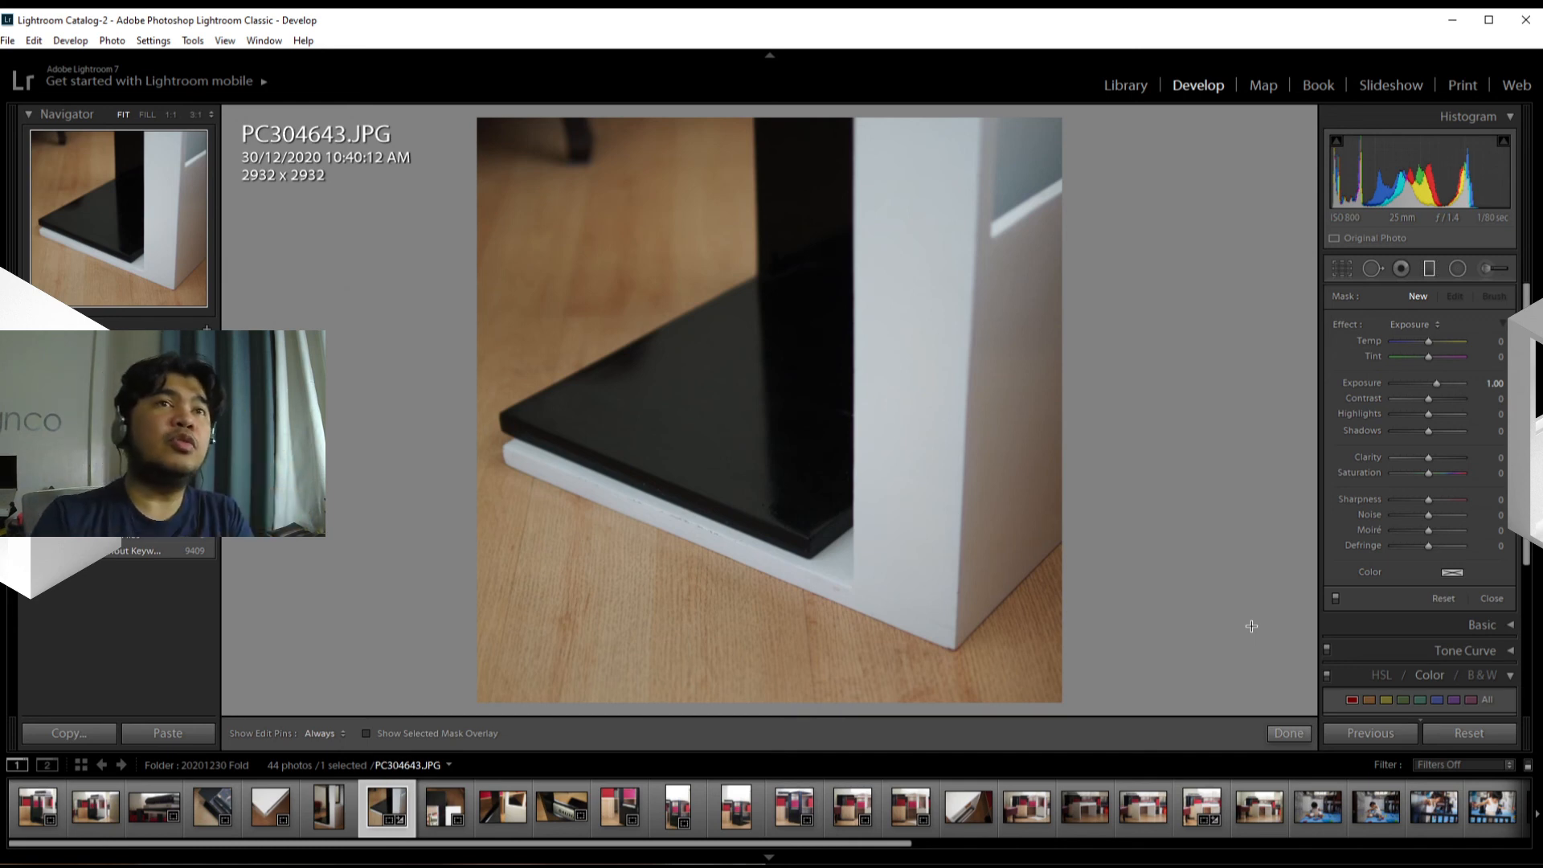
# Step: Examine the photo at 1:1 zoom, from the black upright to the stand's base corner and chipped white edge
pyautogui.scroll(-3, 1434, 626)
pyautogui.scroll(-4, 1397, 630)
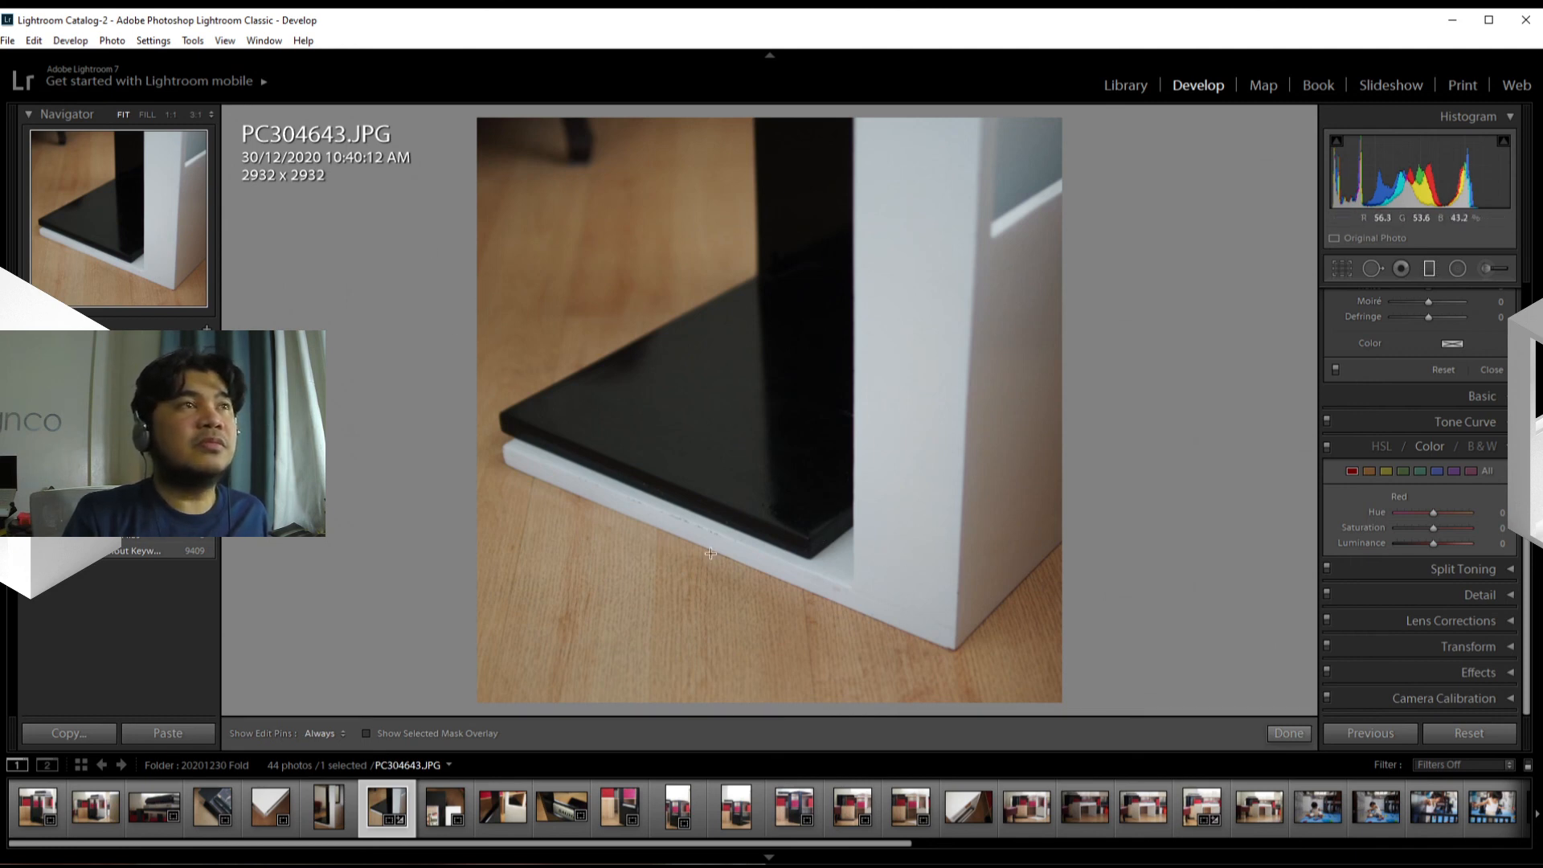
pyautogui.click(732, 513)
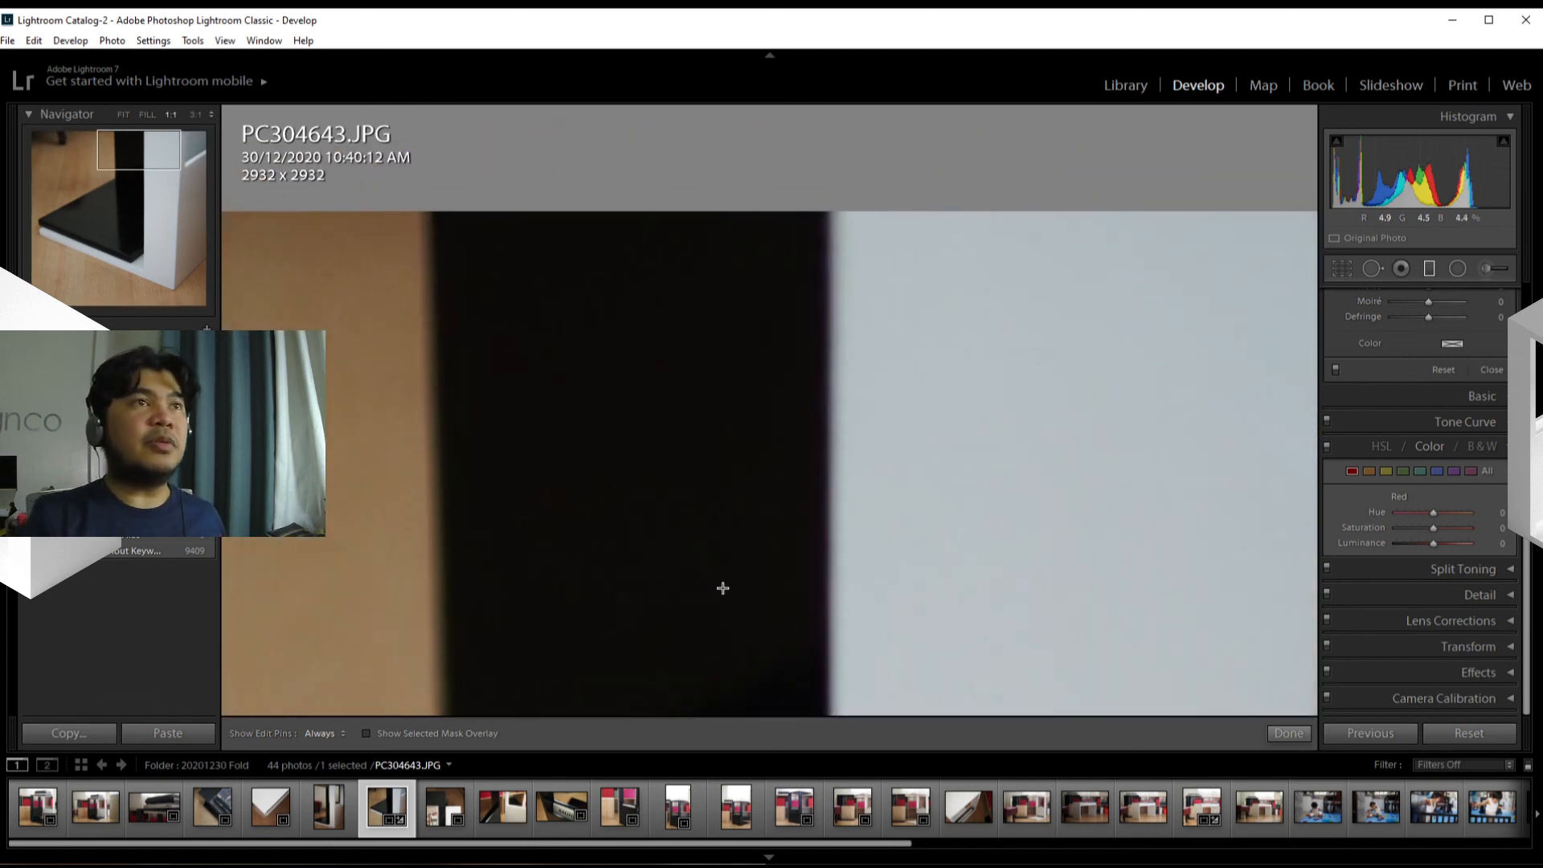
pyautogui.moveTo(640, 648); pyautogui.dragTo(926, 278)
pyautogui.moveTo(810, 523); pyautogui.dragTo(962, 665)
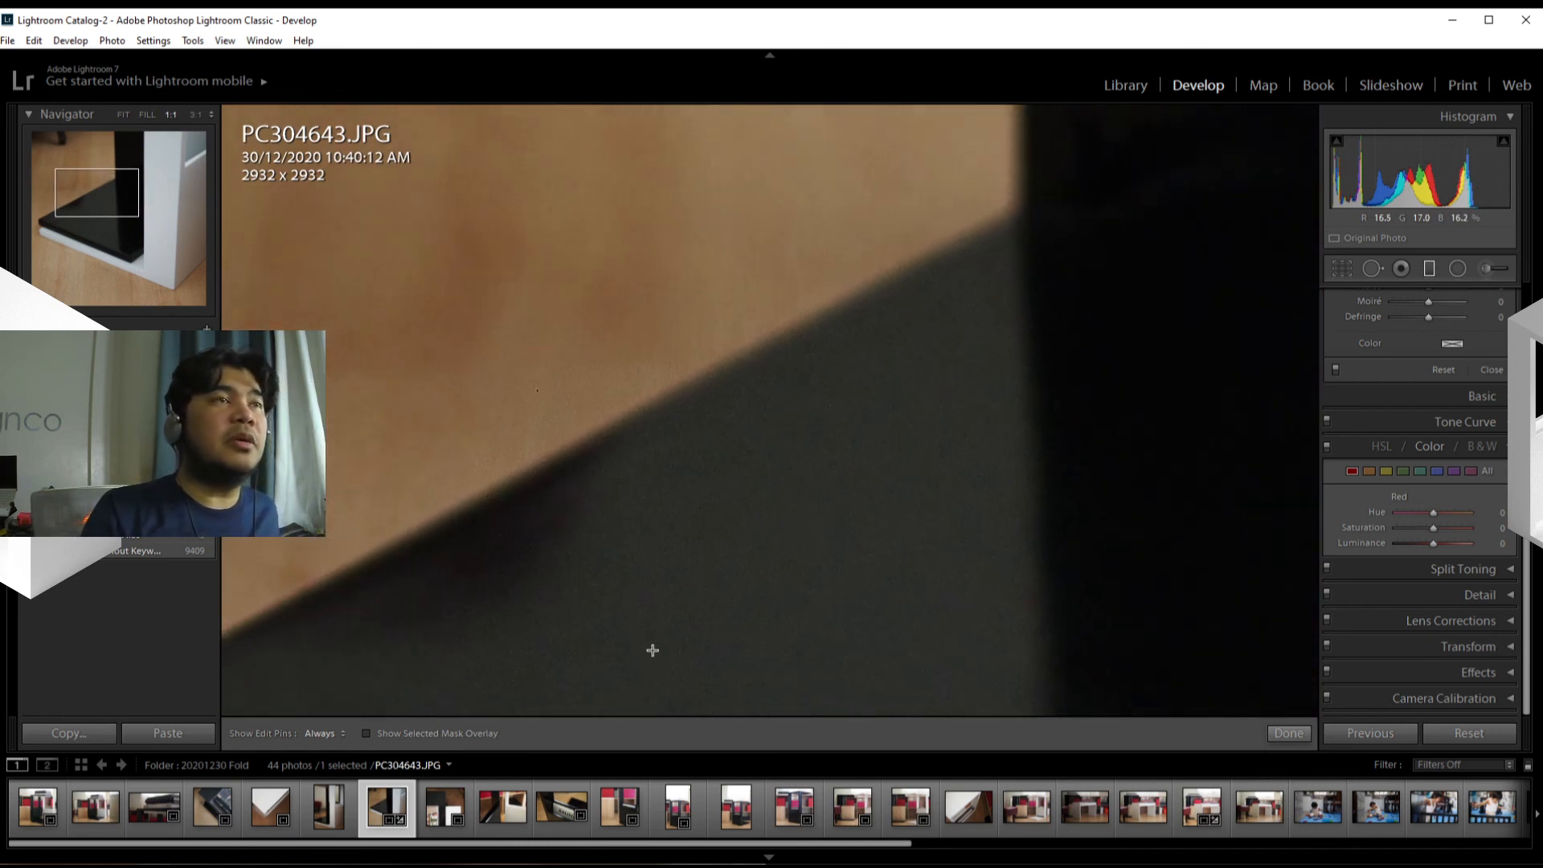
pyautogui.moveTo(430, 679); pyautogui.dragTo(651, 430)
pyautogui.moveTo(565, 559); pyautogui.dragTo(637, 444)
pyautogui.moveTo(617, 581); pyautogui.dragTo(676, 398)
pyautogui.moveTo(738, 568); pyautogui.dragTo(423, 592)
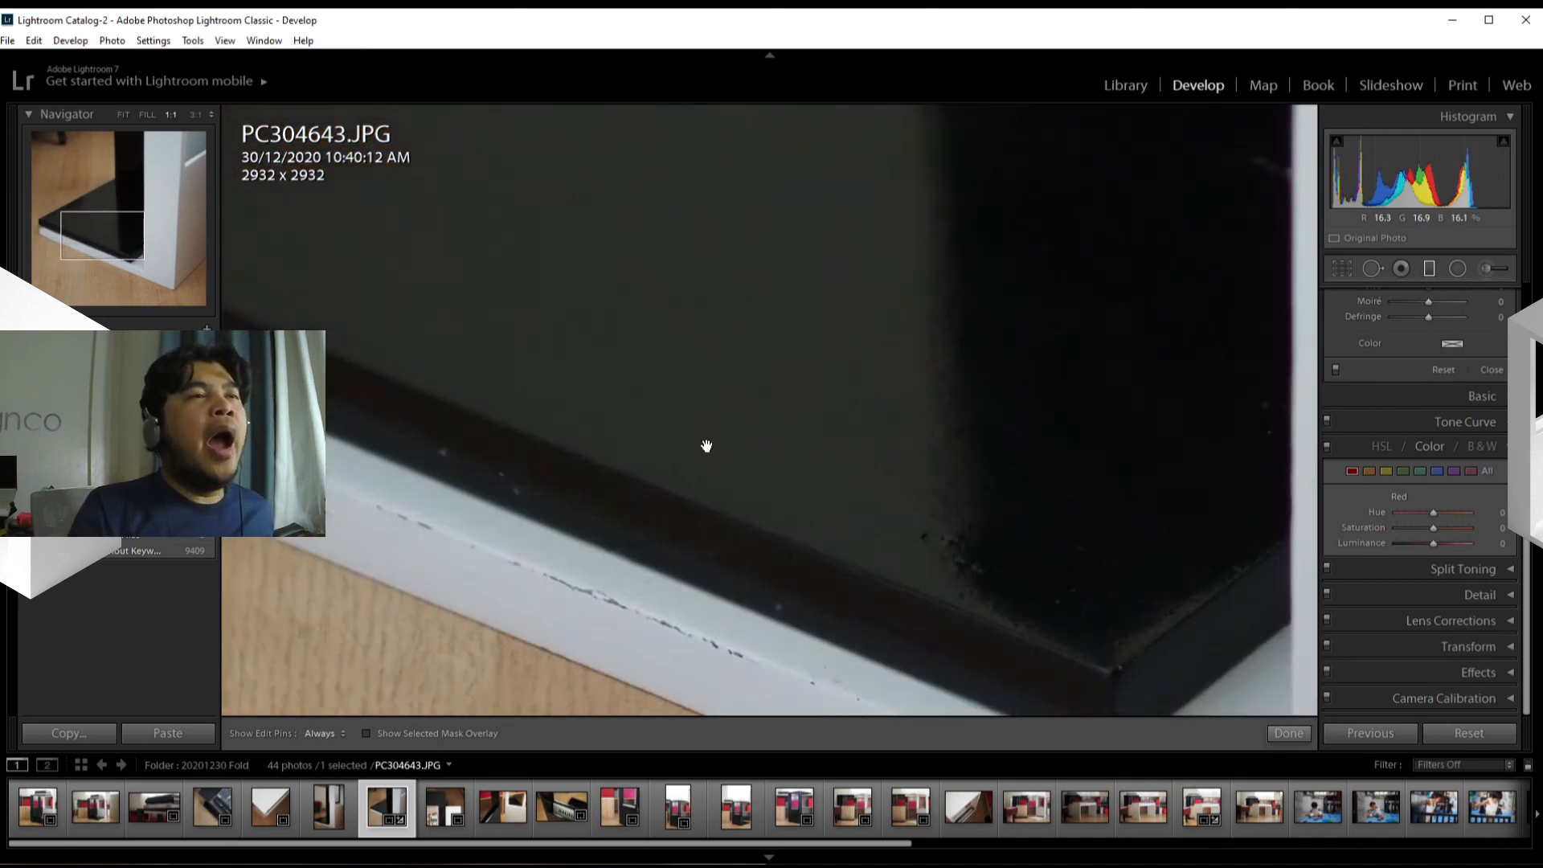
pyautogui.moveTo(707, 442); pyautogui.dragTo(626, 401)
pyautogui.moveTo(607, 408); pyautogui.dragTo(794, 518)
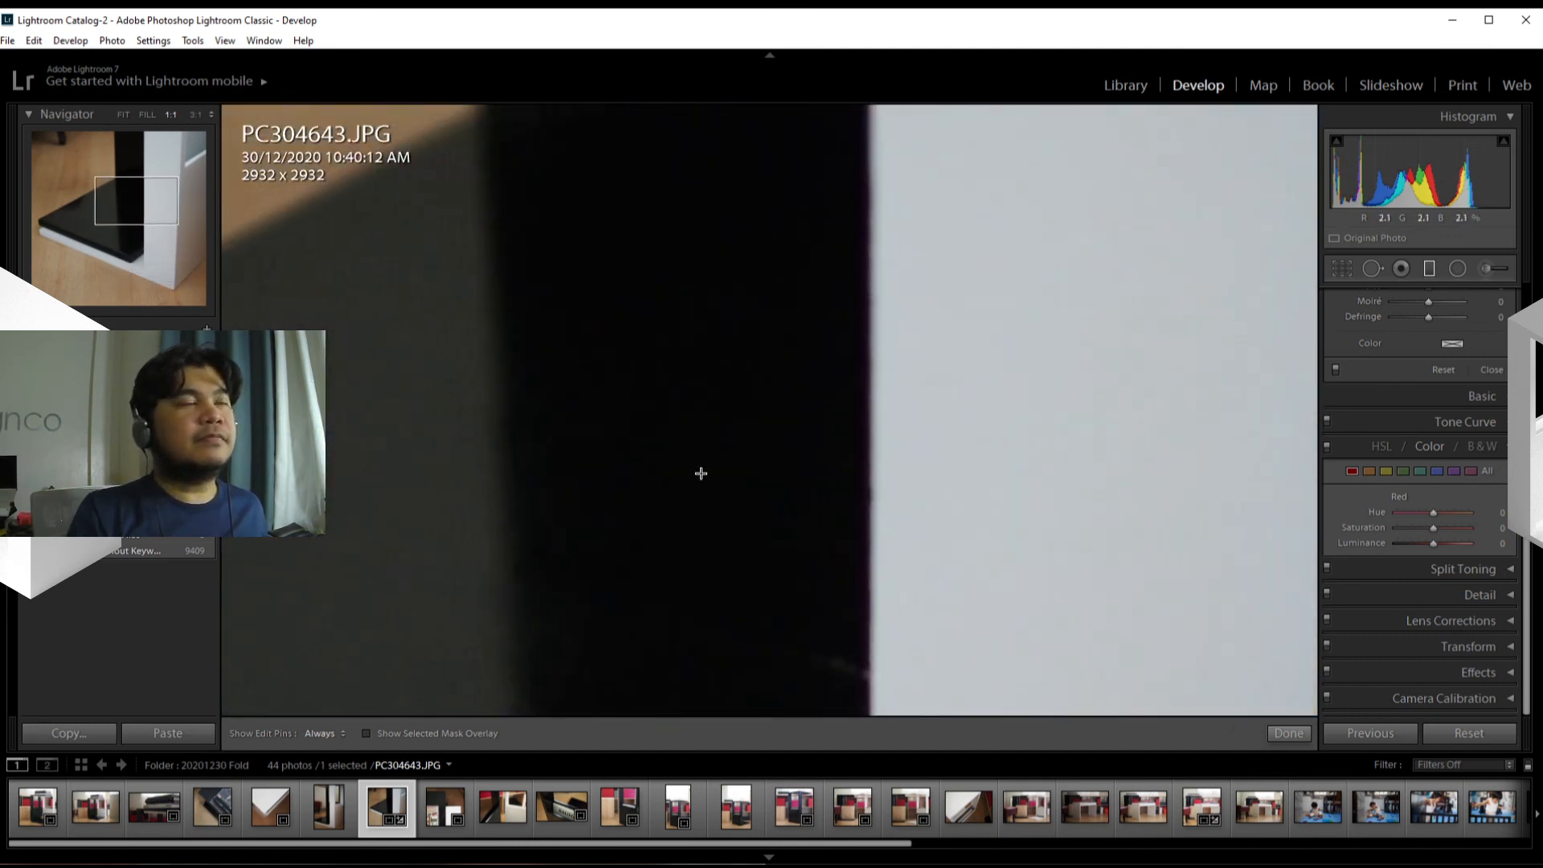
# Step: Place a graduated filter with 1.00 exposure across the black upright and show the whole photo again
pyautogui.moveTo(700, 472); pyautogui.dragTo(710, 468)
pyautogui.click(710, 469)
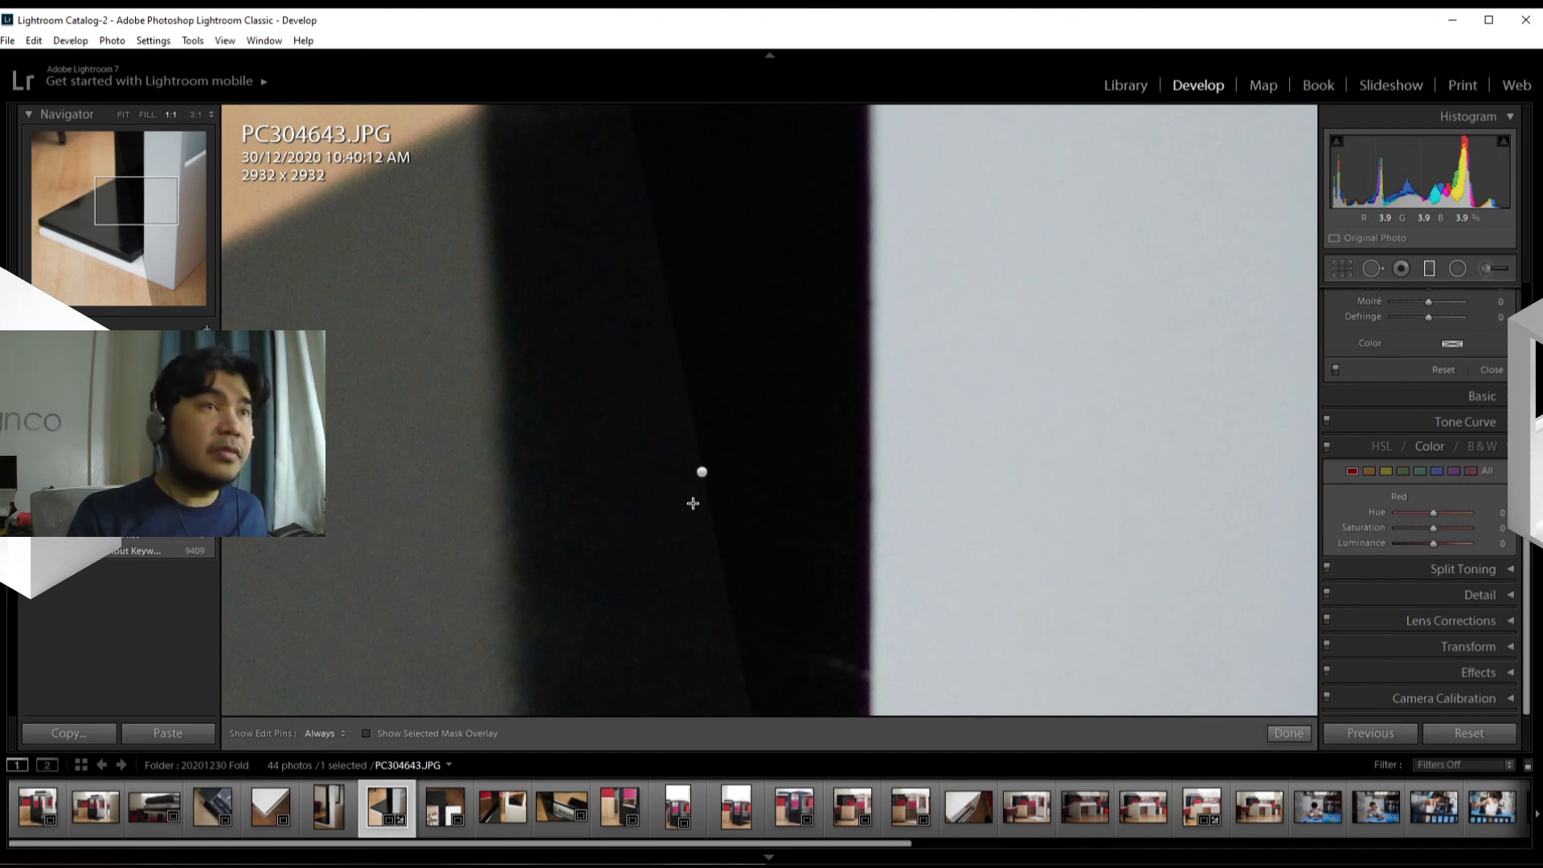
pyautogui.press('z')
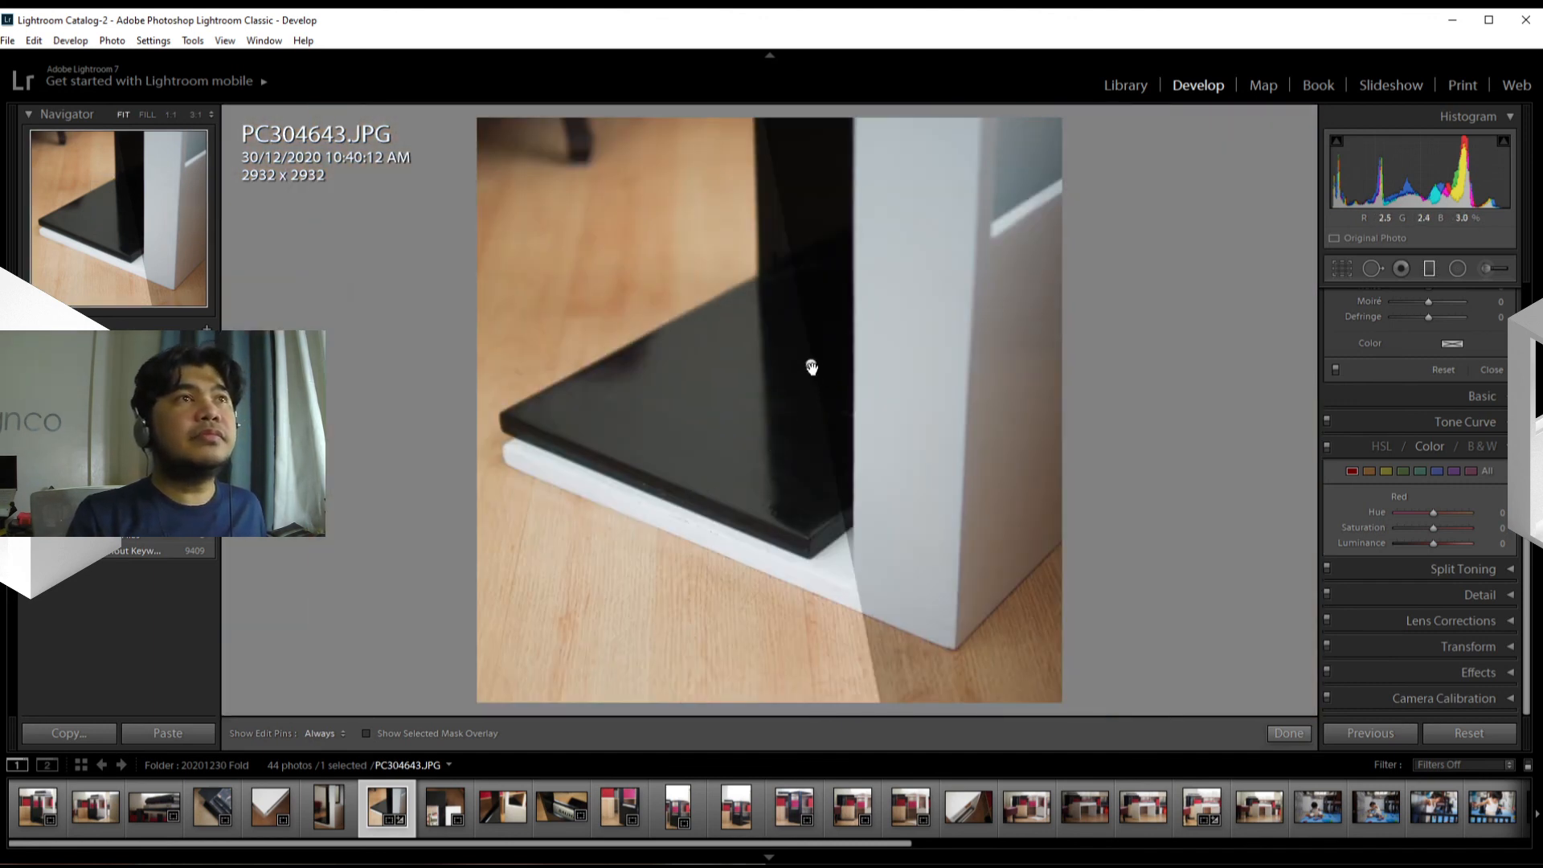
# Step: Select the graduated filter on the black upright, preview its mask overlay, and delete the filter
pyautogui.click(812, 367)
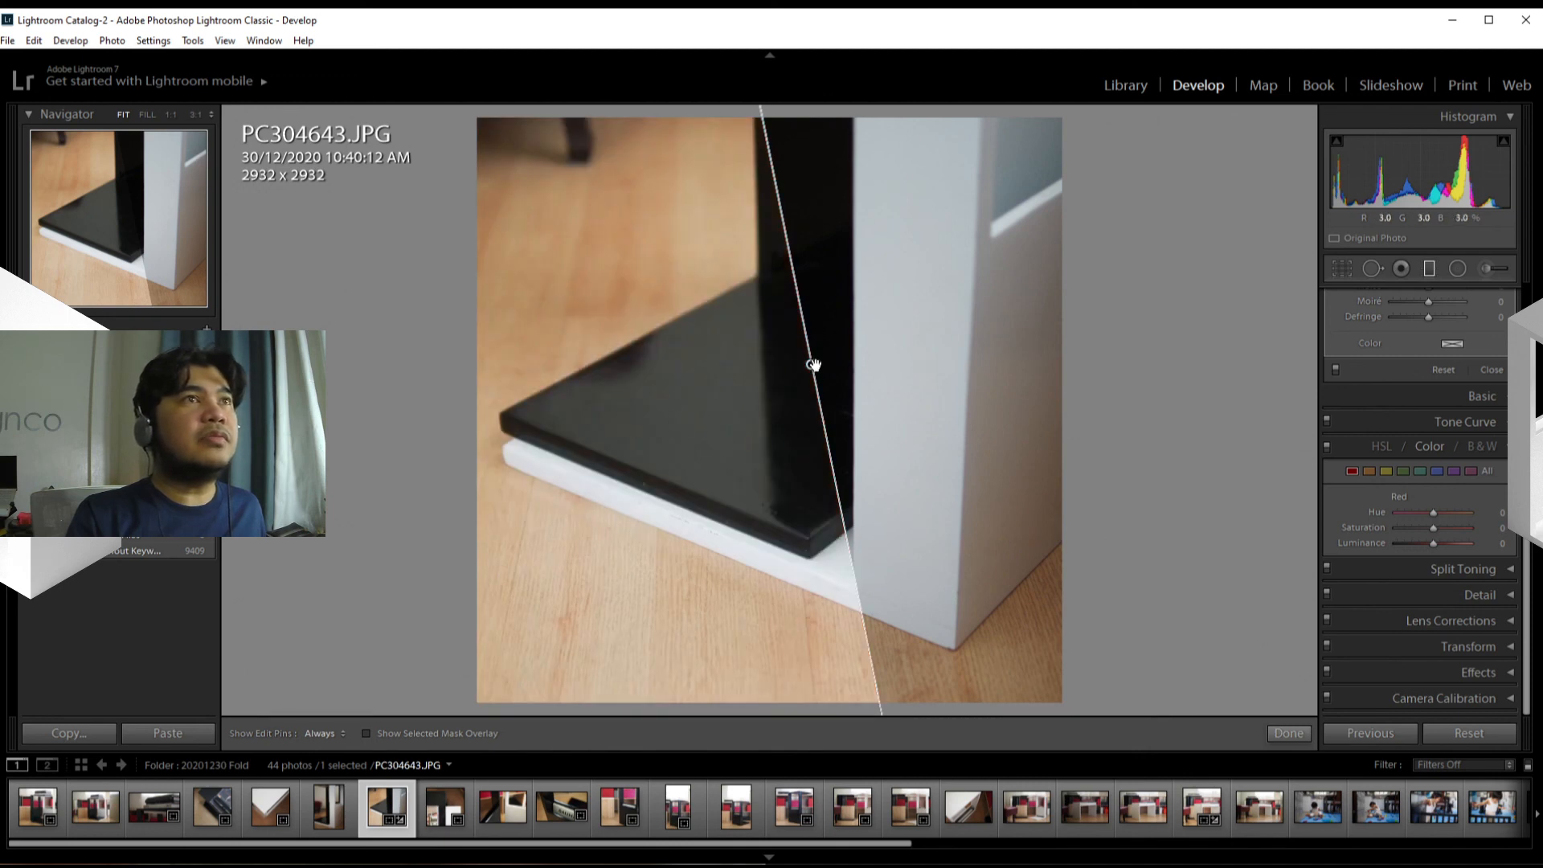
pyautogui.moveTo(814, 365)
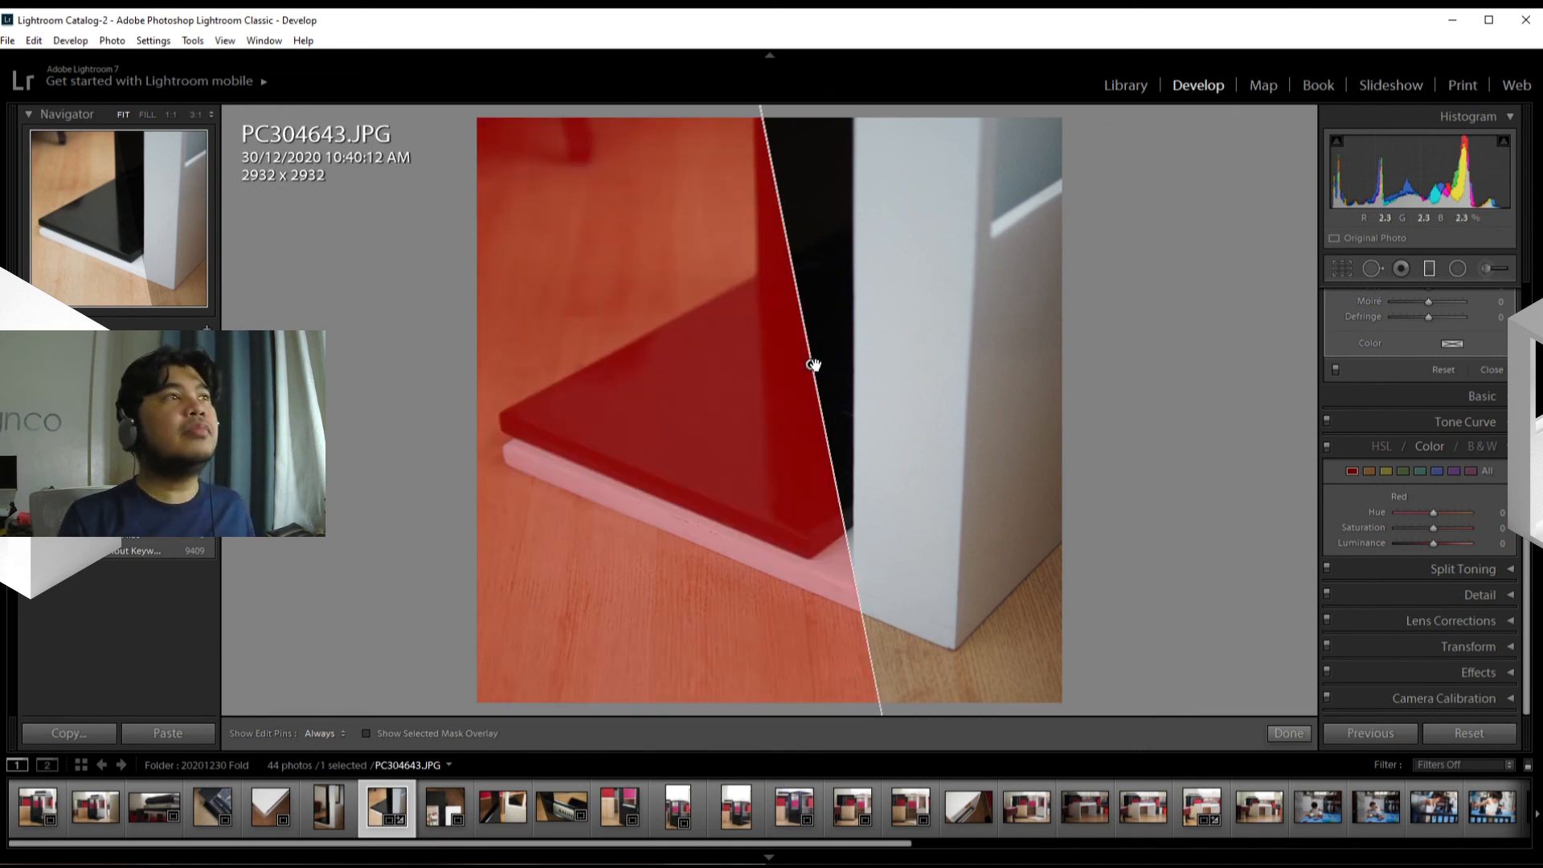
pyautogui.press('Delete')
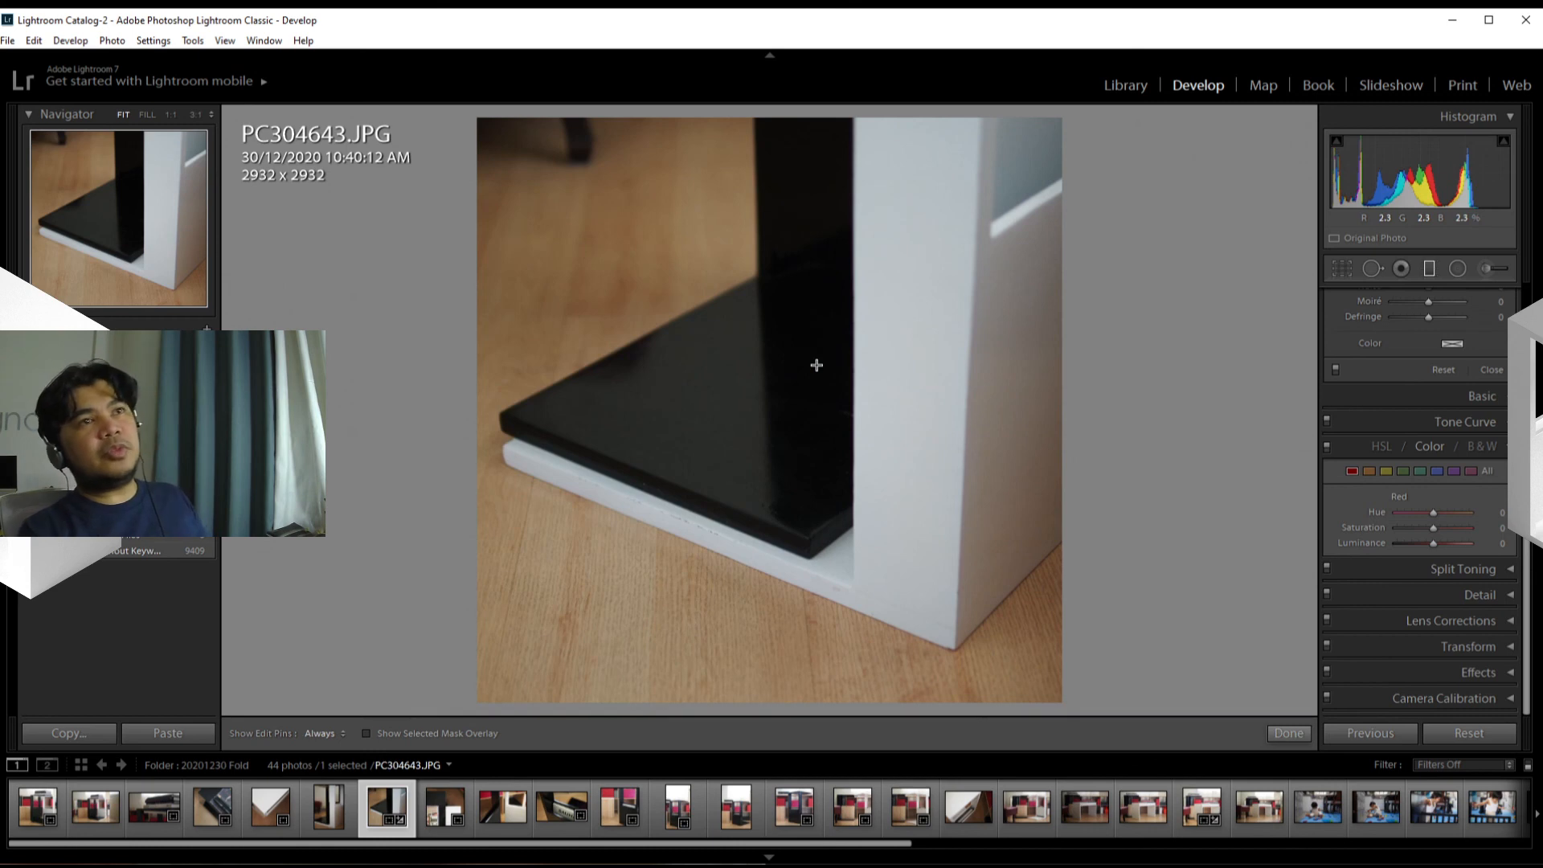